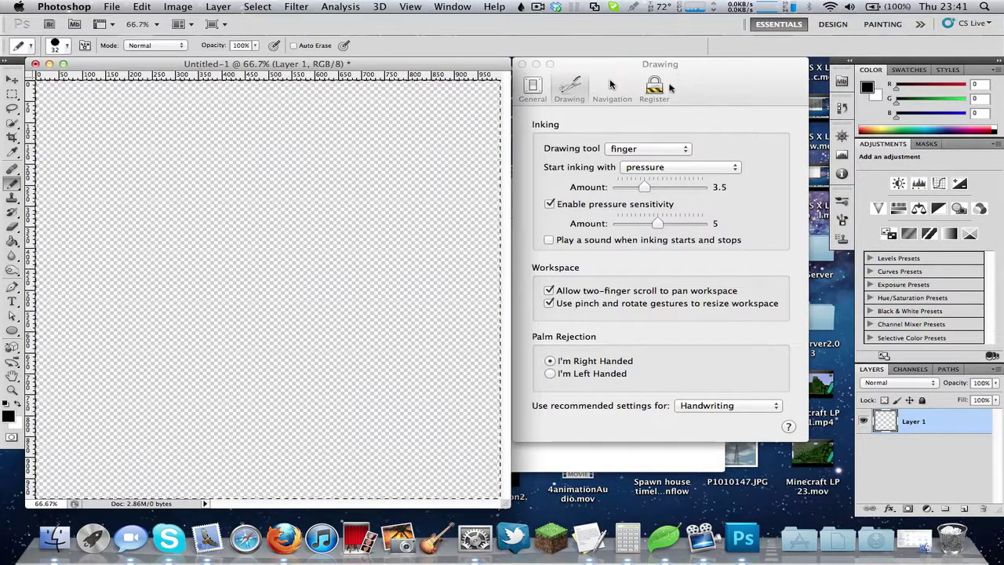
Step: Open and close the Inklet menu-bar menu, then return to Photoshop
{"action": "left_click", "coordinate": [521, 6]}
{"action": "left_click", "coordinate": [521, 7]}
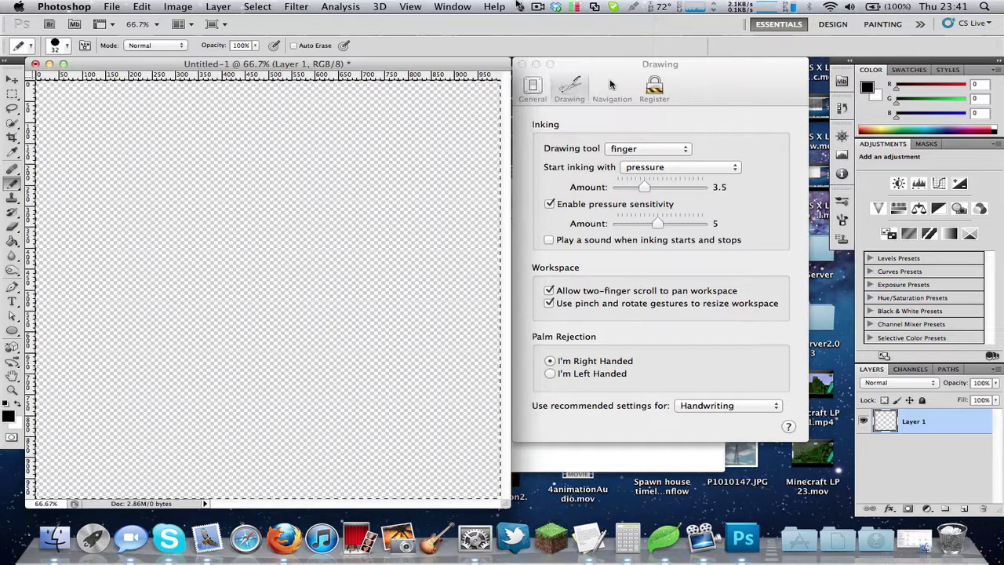
{"action": "left_click", "coordinate": [520, 6]}
{"action": "left_click", "coordinate": [741, 537]}
Step: Set the Inklet workspace over nearly the whole Photoshop canvas and start trackpad inking
{"action": "left_click", "coordinate": [521, 8]}
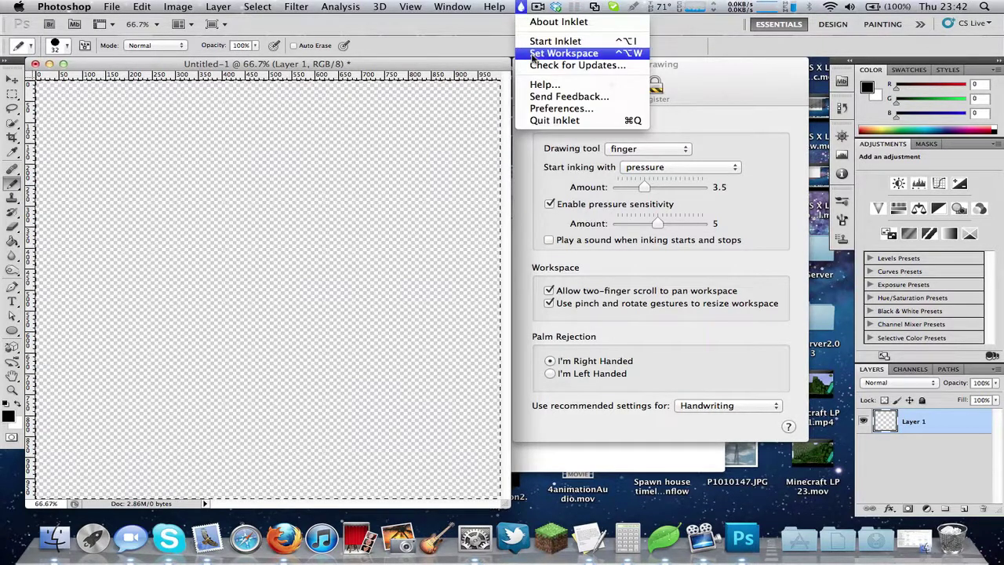
{"action": "left_click", "coordinate": [558, 52]}
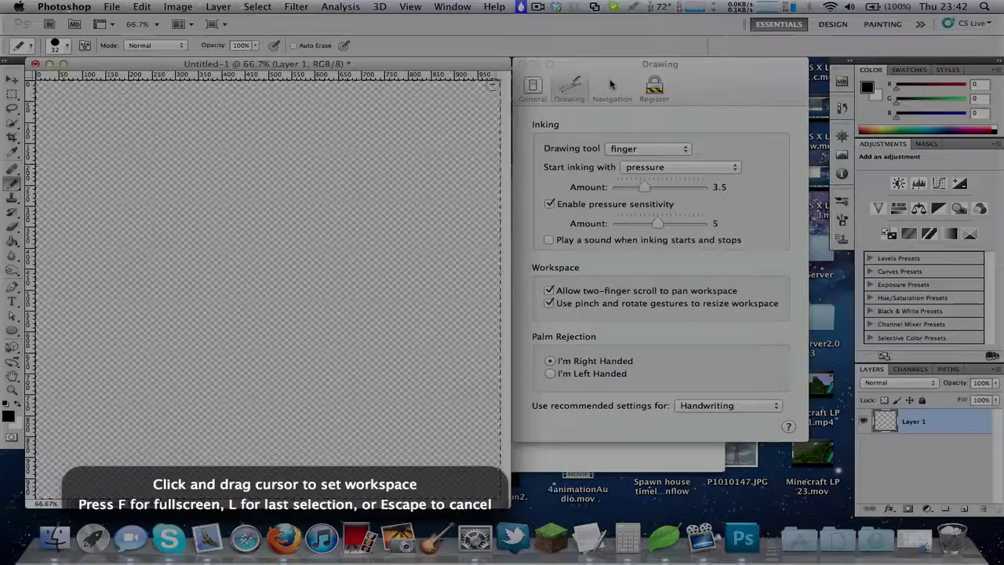
{"action": "left_click_drag", "start_coordinate": [471, 123], "coordinate": [39, 493]}
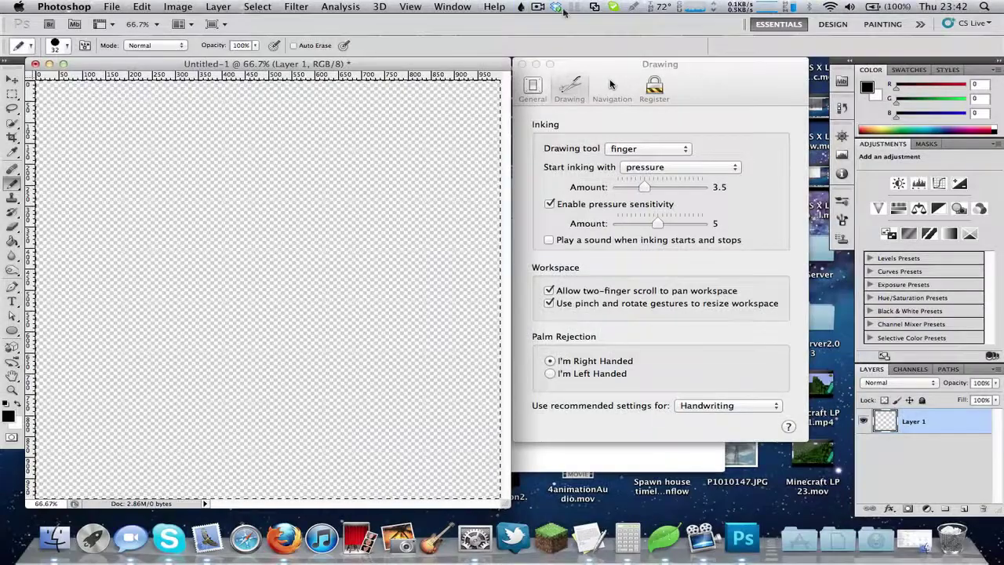
{"action": "left_click", "coordinate": [522, 7]}
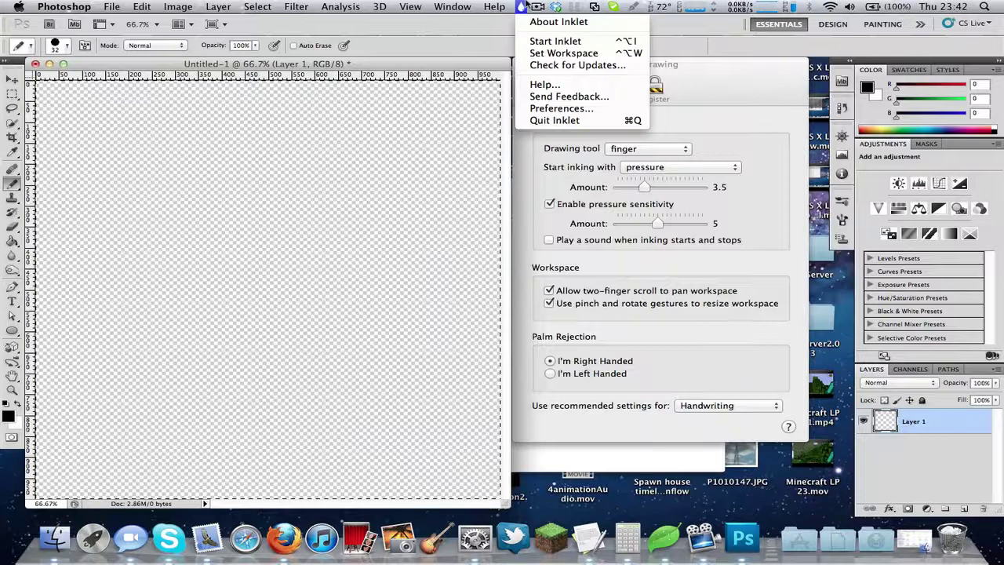
{"action": "left_click", "coordinate": [524, 43]}
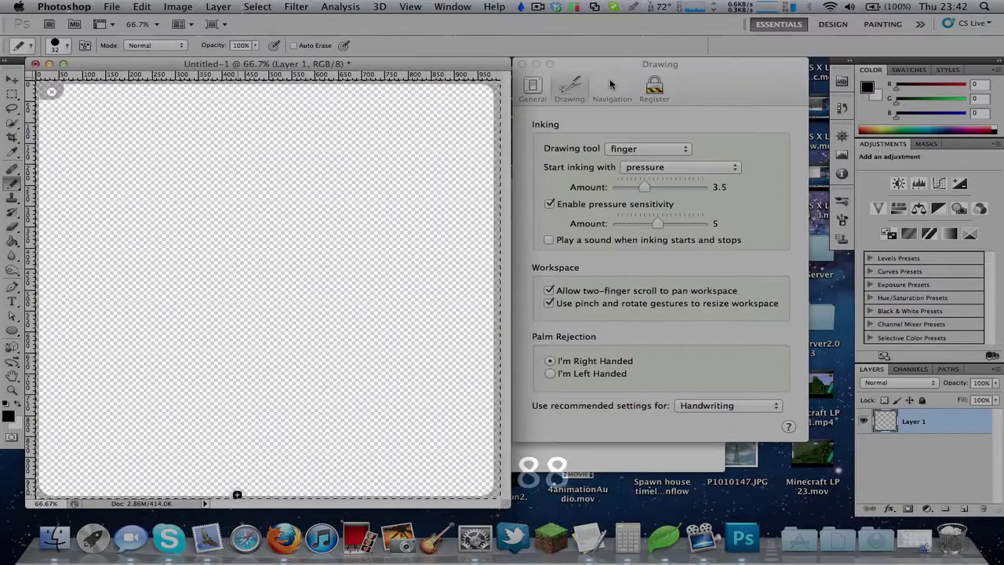
Step: Handwrite the letters H, E, L, L, O across the top of the canvas
{"action": "mouse_move", "coordinate": [105, 132]}
{"action": "left_mouse_down"}
{"action": "mouse_move", "coordinate": [111, 238]}
{"action": "mouse_move", "coordinate": [126, 210]}
{"action": "mouse_move", "coordinate": [180, 206]}
{"action": "left_mouse_up"}
{"action": "left_click_drag", "start_coordinate": [176, 130], "coordinate": [184, 234]}
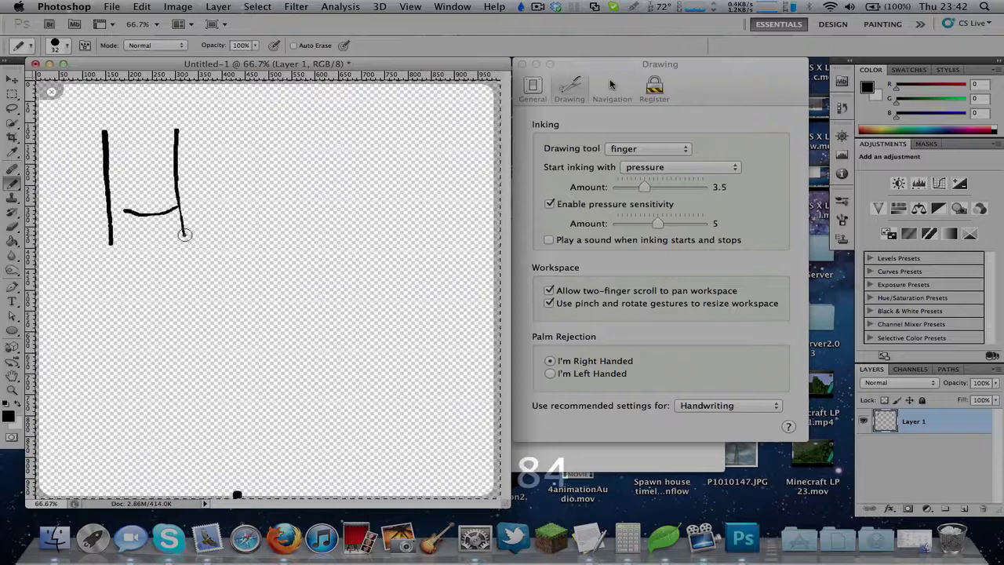
{"action": "mouse_move", "coordinate": [233, 153]}
{"action": "left_mouse_down"}
{"action": "mouse_move", "coordinate": [233, 238]}
{"action": "mouse_move", "coordinate": [270, 236]}
{"action": "left_mouse_up"}
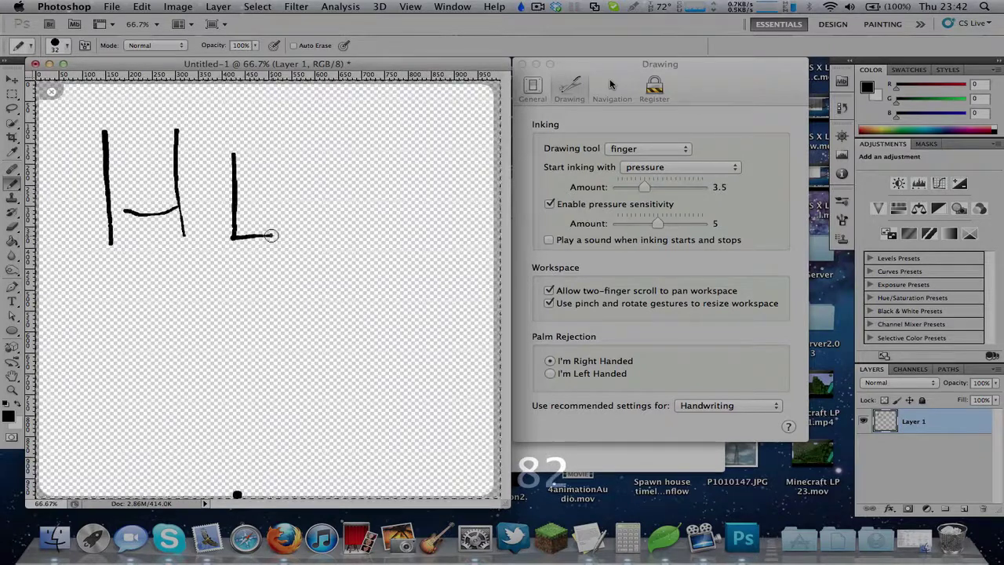
{"action": "left_click_drag", "start_coordinate": [218, 206], "coordinate": [273, 194]}
{"action": "left_click_drag", "start_coordinate": [223, 144], "coordinate": [292, 136]}
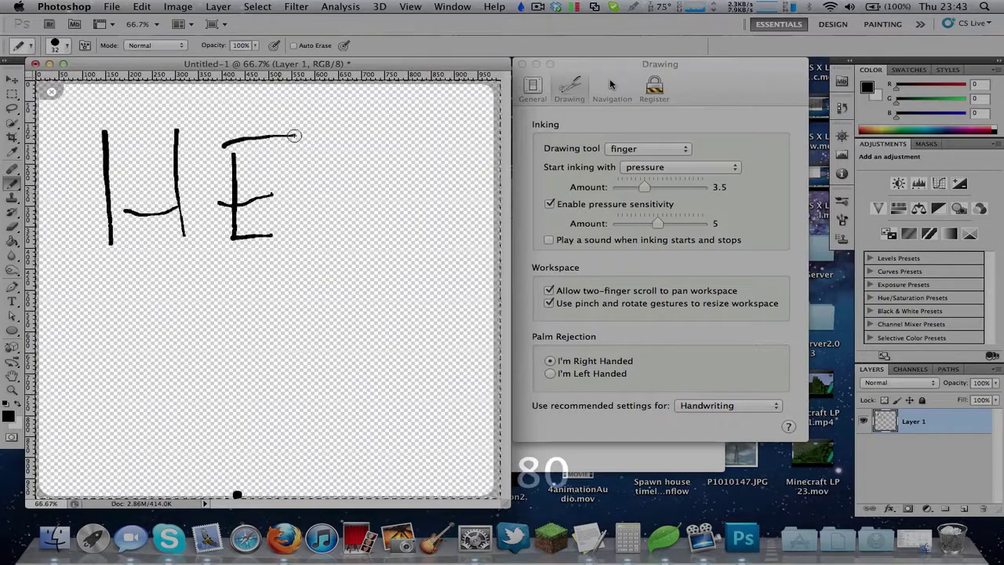
{"action": "mouse_move", "coordinate": [339, 105]}
{"action": "left_mouse_down"}
{"action": "mouse_move", "coordinate": [332, 208]}
{"action": "mouse_move", "coordinate": [347, 242]}
{"action": "mouse_move", "coordinate": [382, 238]}
{"action": "left_mouse_up"}
{"action": "mouse_move", "coordinate": [388, 120]}
{"action": "left_mouse_down"}
{"action": "mouse_move", "coordinate": [398, 243]}
{"action": "mouse_move", "coordinate": [418, 240]}
{"action": "left_mouse_up"}
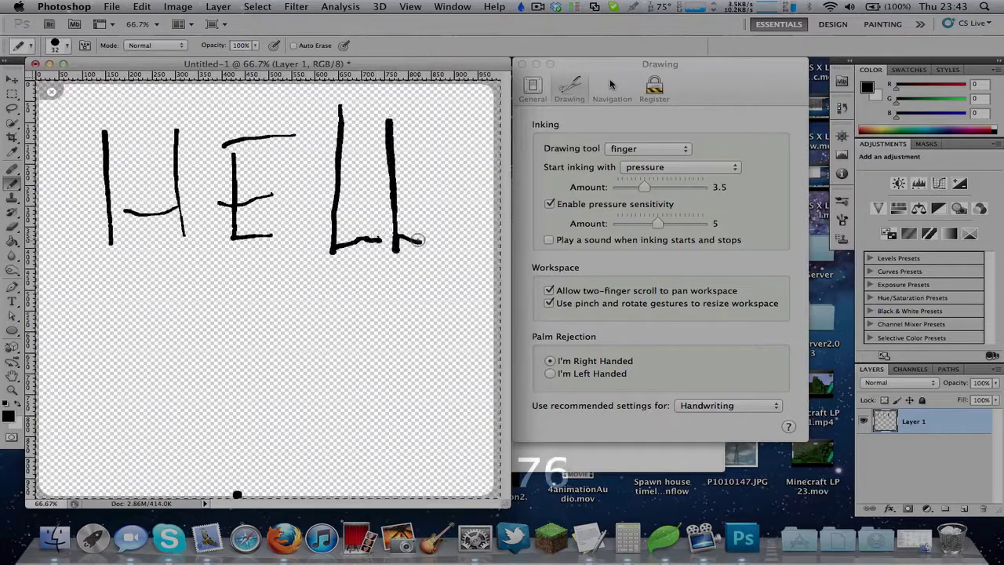
{"action": "mouse_move", "coordinate": [454, 110]}
{"action": "left_mouse_down"}
{"action": "mouse_move", "coordinate": [425, 156]}
{"action": "mouse_move", "coordinate": [418, 210]}
{"action": "mouse_move", "coordinate": [451, 222]}
{"action": "left_mouse_up"}
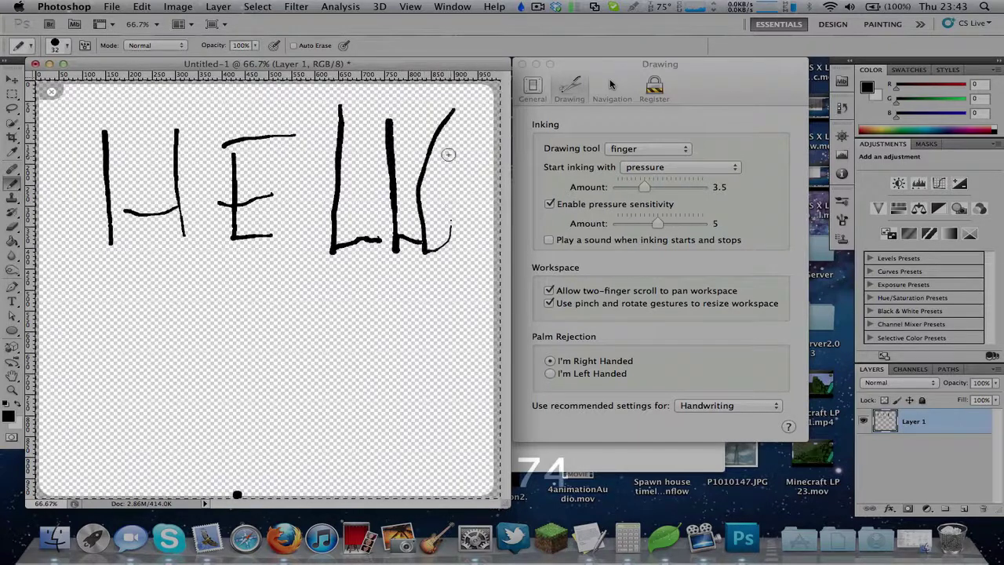
{"action": "left_click_drag", "start_coordinate": [451, 118], "coordinate": [444, 235]}
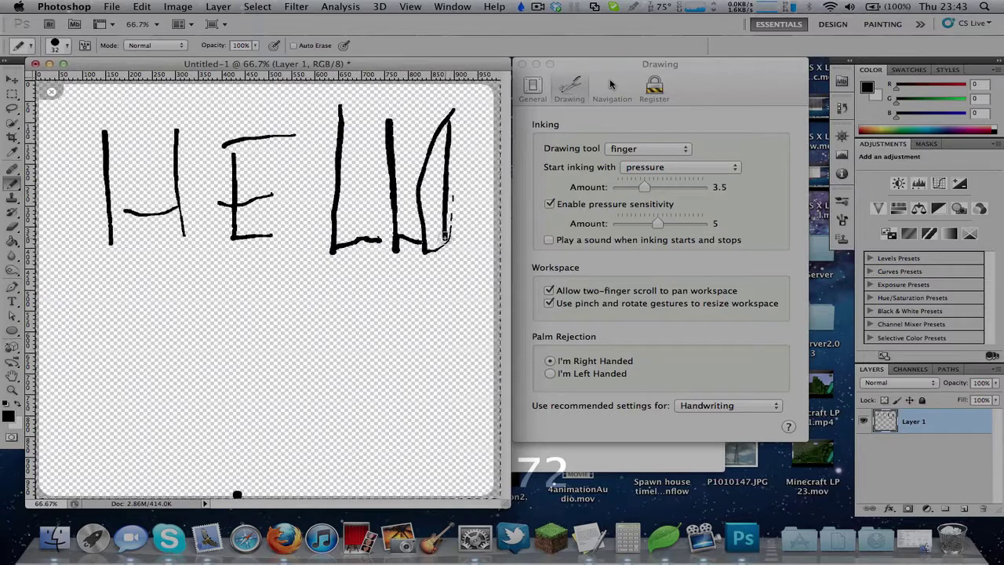
Step: Handwrite a rough WORLD below HELLO, then stop inking with Escape
{"action": "mouse_move", "coordinate": [73, 318]}
{"action": "left_mouse_down"}
{"action": "mouse_move", "coordinate": [106, 387]}
{"action": "mouse_move", "coordinate": [127, 402]}
{"action": "left_mouse_up"}
{"action": "left_click_drag", "start_coordinate": [148, 404], "coordinate": [167, 308]}
{"action": "mouse_move", "coordinate": [225, 292]}
{"action": "left_mouse_down"}
{"action": "mouse_move", "coordinate": [208, 332]}
{"action": "mouse_move", "coordinate": [206, 396]}
{"action": "left_mouse_up"}
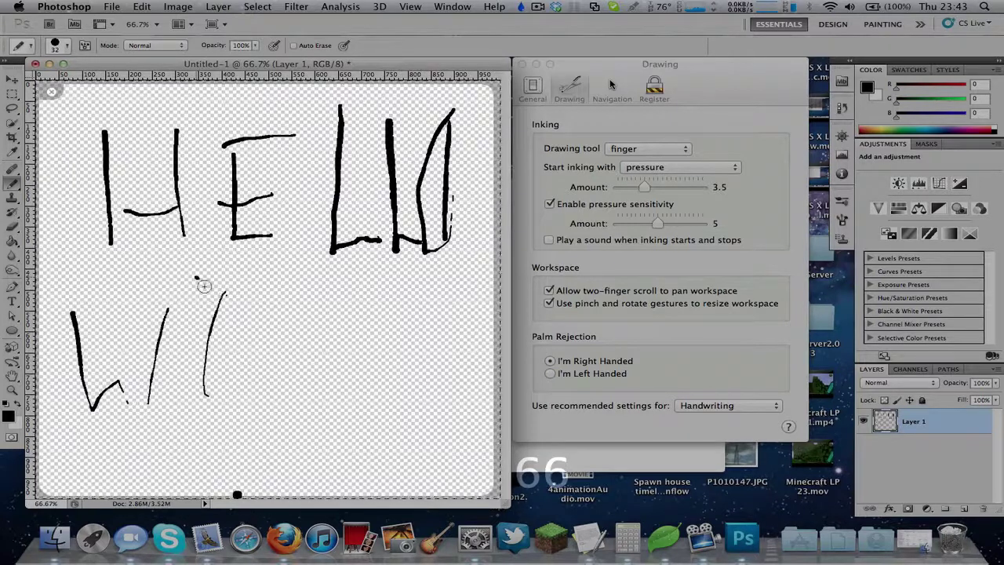
{"action": "mouse_move", "coordinate": [197, 278]}
{"action": "left_mouse_down"}
{"action": "mouse_move", "coordinate": [247, 359]}
{"action": "mouse_move", "coordinate": [217, 398]}
{"action": "left_mouse_up"}
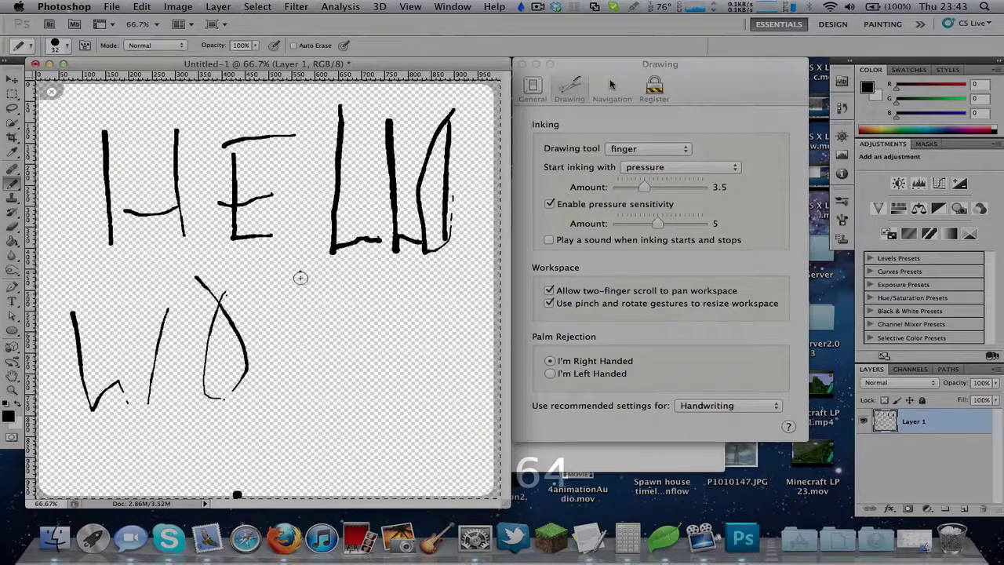
{"action": "left_click_drag", "start_coordinate": [300, 273], "coordinate": [298, 366]}
{"action": "mouse_move", "coordinate": [302, 279]}
{"action": "left_mouse_down"}
{"action": "mouse_move", "coordinate": [326, 275]}
{"action": "mouse_move", "coordinate": [338, 289]}
{"action": "left_mouse_up"}
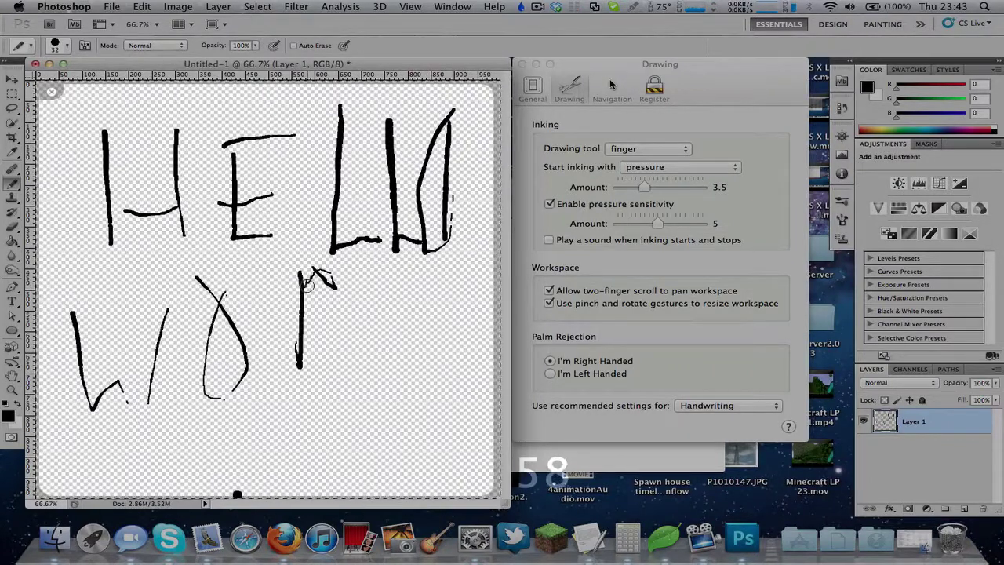
{"action": "mouse_move", "coordinate": [340, 226]}
{"action": "left_mouse_down"}
{"action": "mouse_move", "coordinate": [341, 343]}
{"action": "mouse_move", "coordinate": [385, 352]}
{"action": "left_mouse_up"}
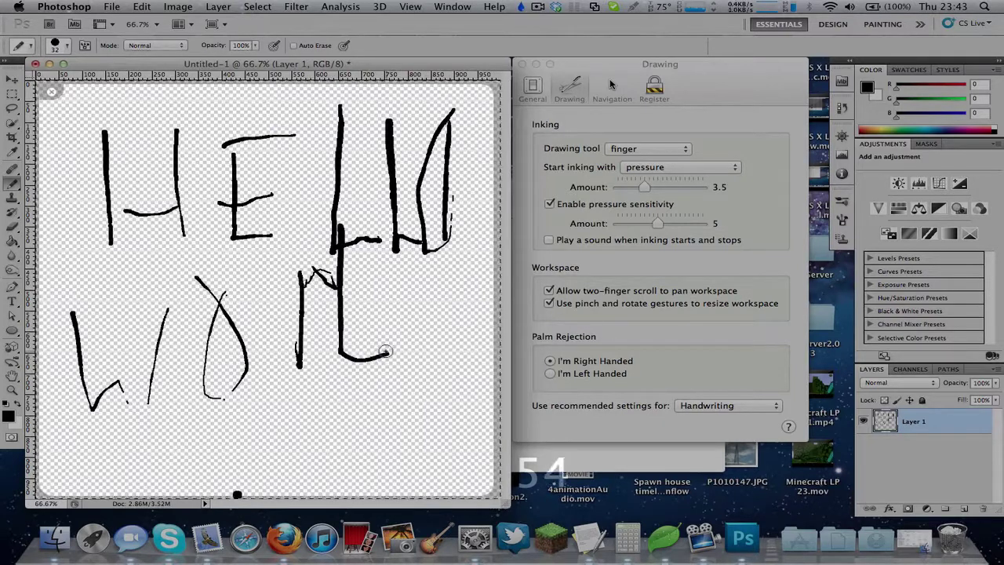
{"action": "mouse_move", "coordinate": [414, 205]}
{"action": "left_mouse_down"}
{"action": "mouse_move", "coordinate": [417, 284]}
{"action": "mouse_move", "coordinate": [435, 350]}
{"action": "left_mouse_up"}
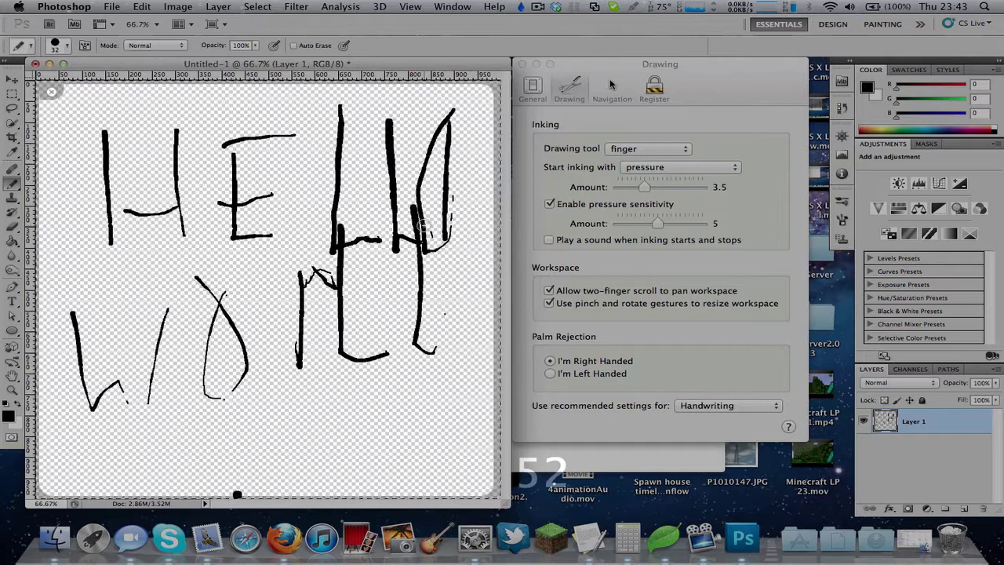
{"action": "left_click_drag", "start_coordinate": [337, 210], "coordinate": [402, 332]}
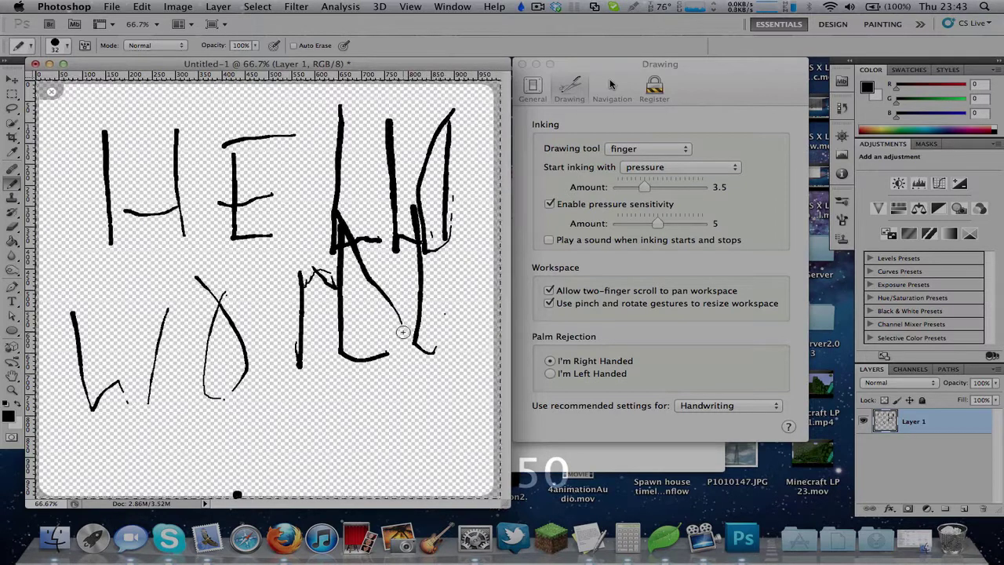
{"action": "key", "text": "Escape"}
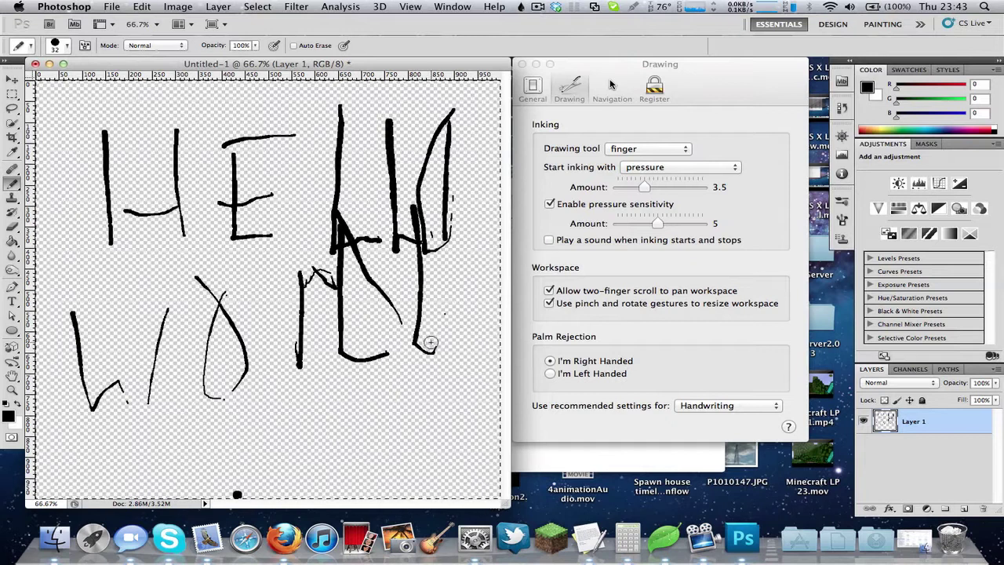
{"action": "mouse_move", "coordinate": [430, 343]}
{"action": "left_mouse_down"}
{"action": "mouse_move", "coordinate": [442, 241]}
{"action": "mouse_move", "coordinate": [428, 218]}
{"action": "left_mouse_up"}
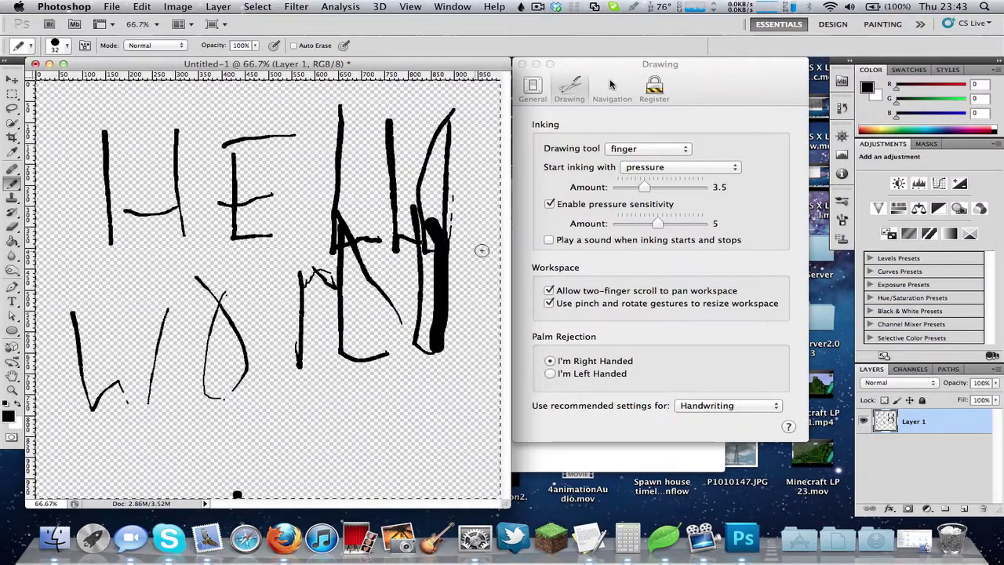
Step: Lower the Drawing pressure Amount to 1.5 and turn off pressure sensitivity
{"action": "left_click", "coordinate": [680, 168]}
{"action": "left_click", "coordinate": [596, 181]}
{"action": "mouse_move", "coordinate": [644, 187]}
{"action": "left_mouse_down"}
{"action": "mouse_move", "coordinate": [653, 189]}
{"action": "mouse_move", "coordinate": [628, 193]}
{"action": "left_mouse_up"}
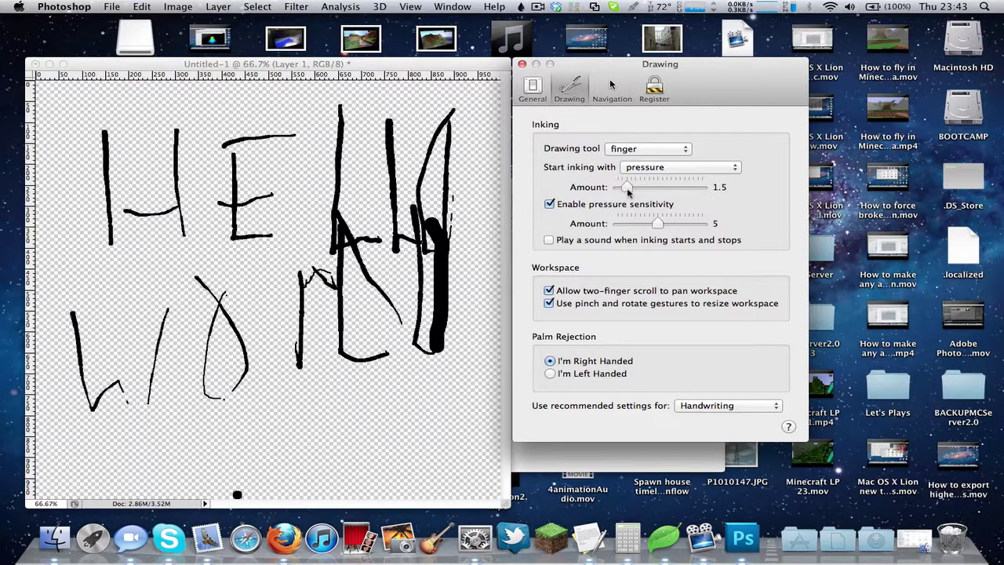
{"action": "left_click", "coordinate": [364, 279]}
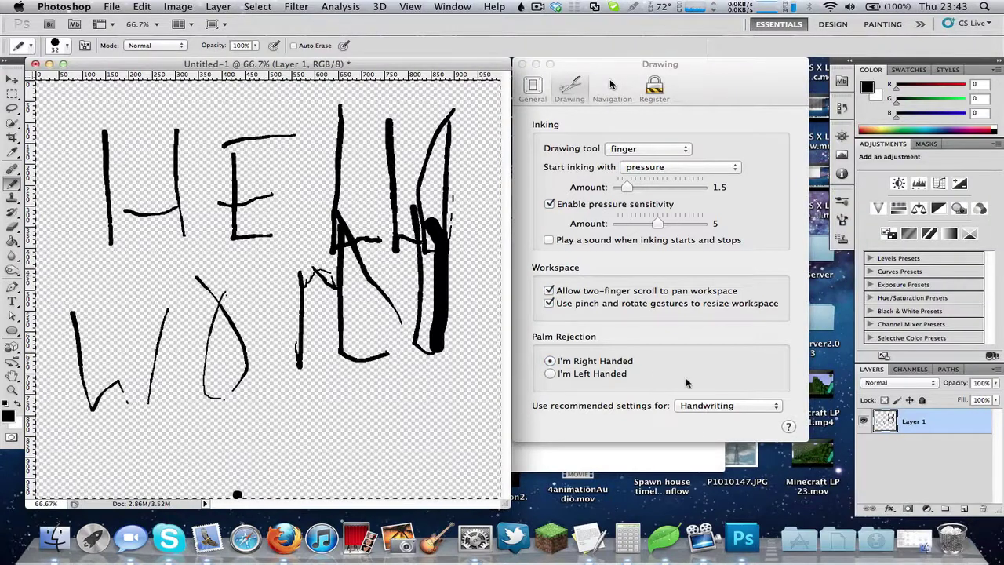
{"action": "left_click", "coordinate": [549, 204]}
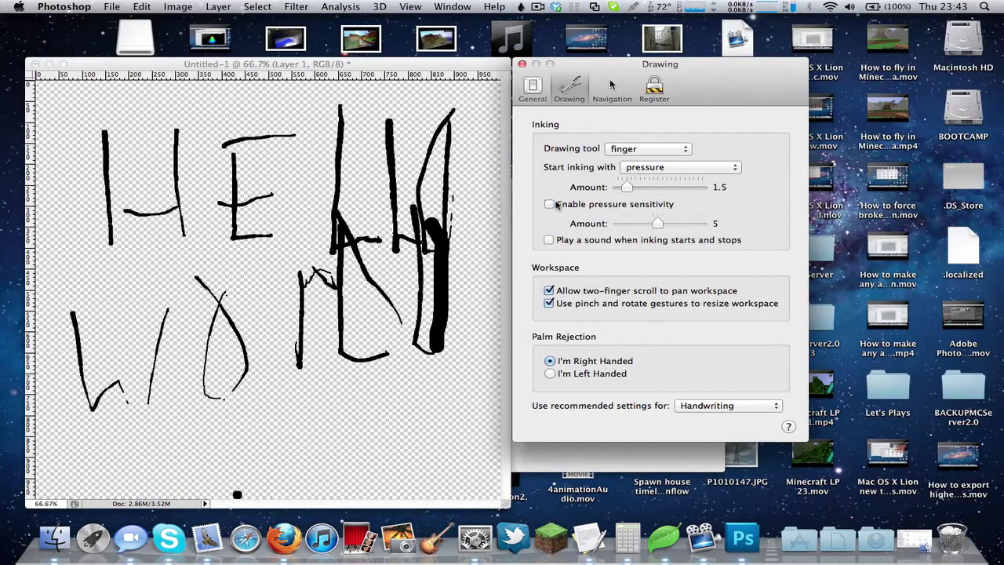
{"action": "left_click", "coordinate": [593, 210]}
Step: Review the recommended settings presets, leaving Handwriting selected
{"action": "left_click", "coordinate": [498, 287]}
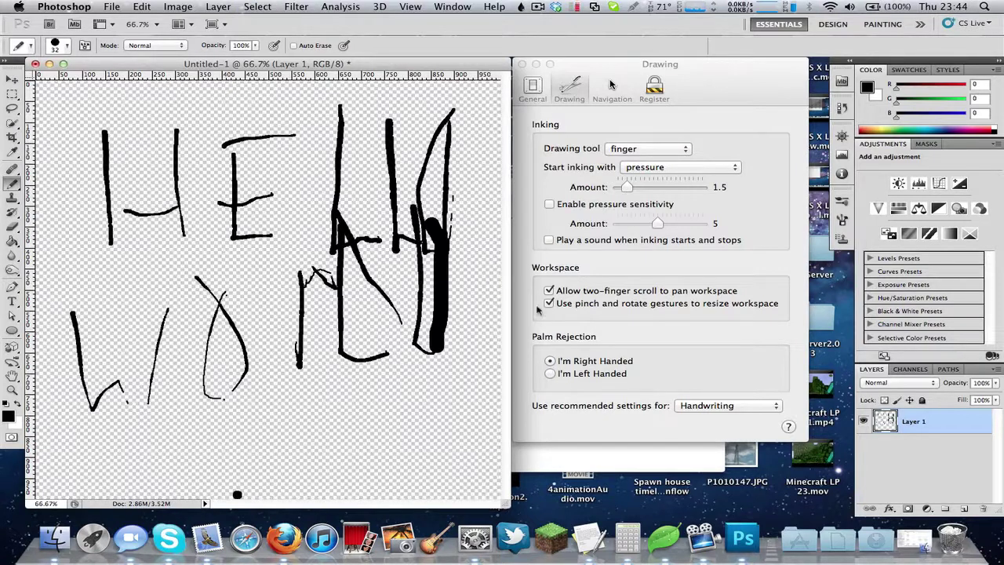
{"action": "left_click", "coordinate": [568, 320]}
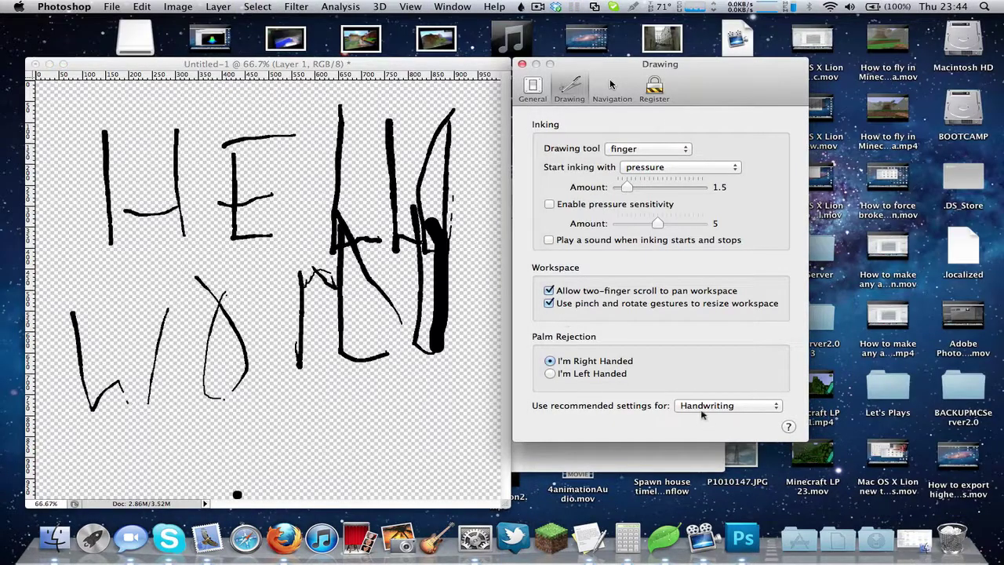
{"action": "left_click", "coordinate": [703, 414]}
{"action": "left_click", "coordinate": [643, 399]}
Step: Enable handwriting recognition in General preferences, bringing up the Ink pad
{"action": "left_click", "coordinate": [546, 95]}
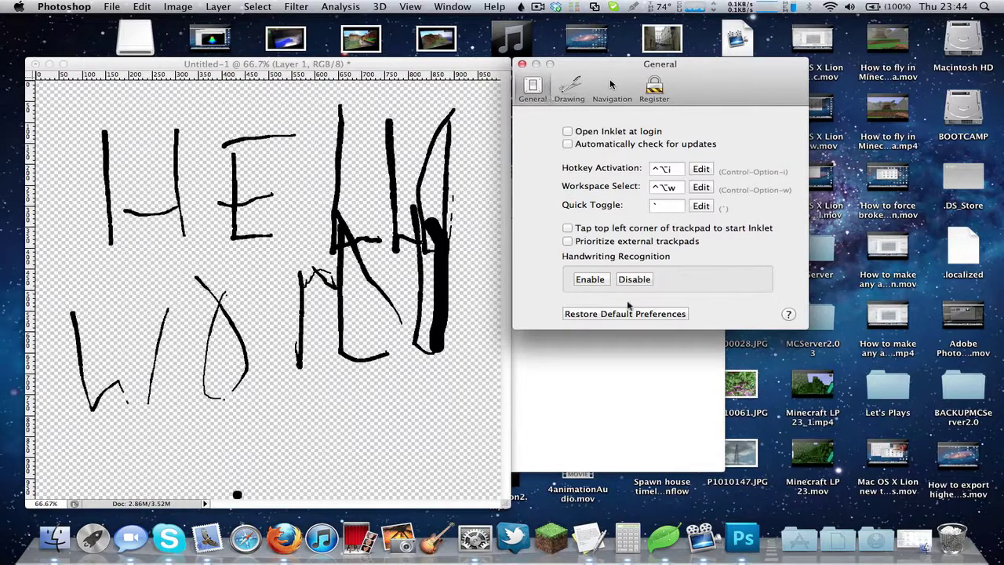
{"action": "left_click", "coordinate": [601, 282]}
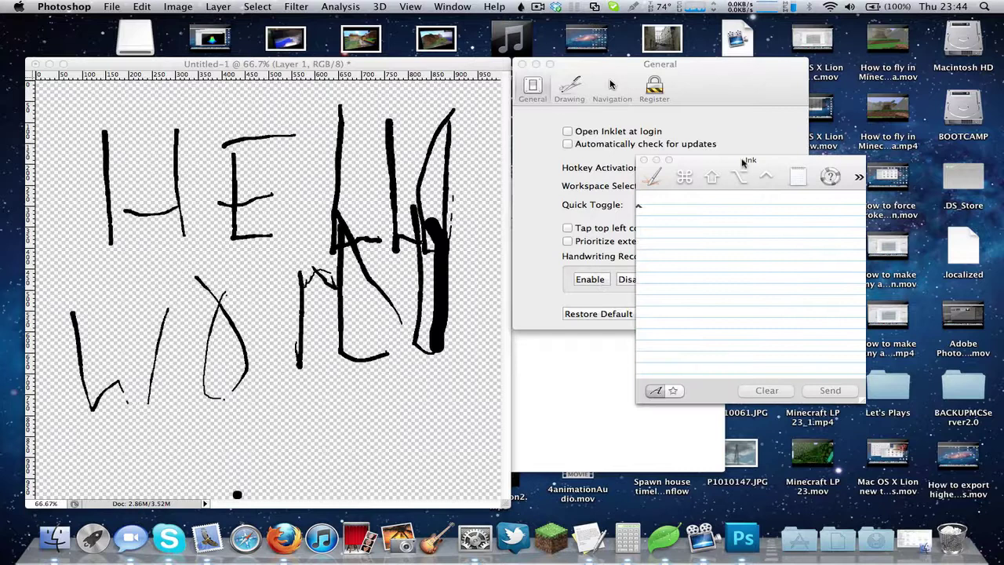
{"action": "mouse_move", "coordinate": [738, 161]}
{"action": "left_mouse_down"}
{"action": "mouse_move", "coordinate": [842, 235]}
{"action": "mouse_move", "coordinate": [800, 248]}
{"action": "left_mouse_up"}
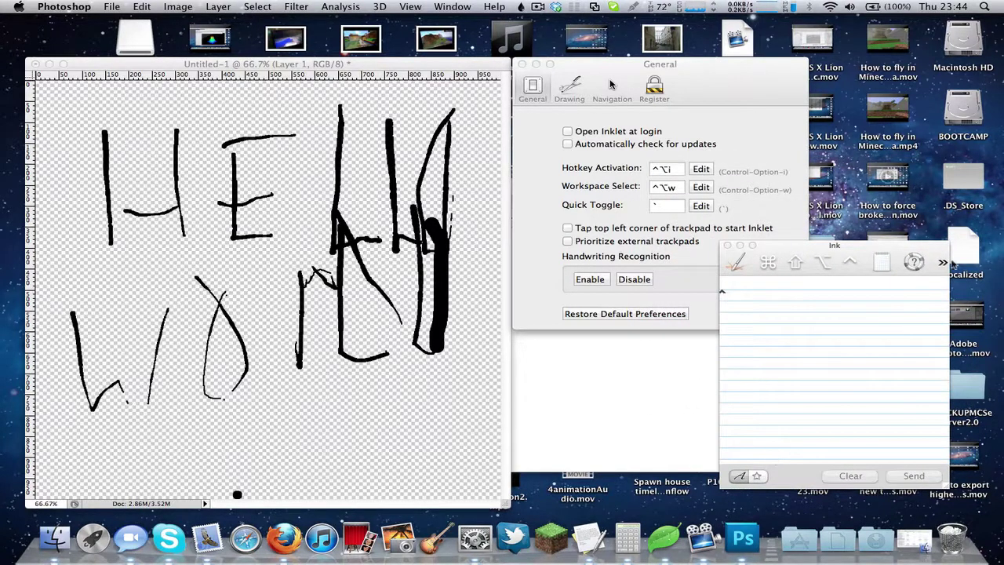
Step: Position the Ink pad right of the General preferences, keeping its lined-paper look
{"action": "left_click_drag", "start_coordinate": [876, 251], "coordinate": [896, 260]}
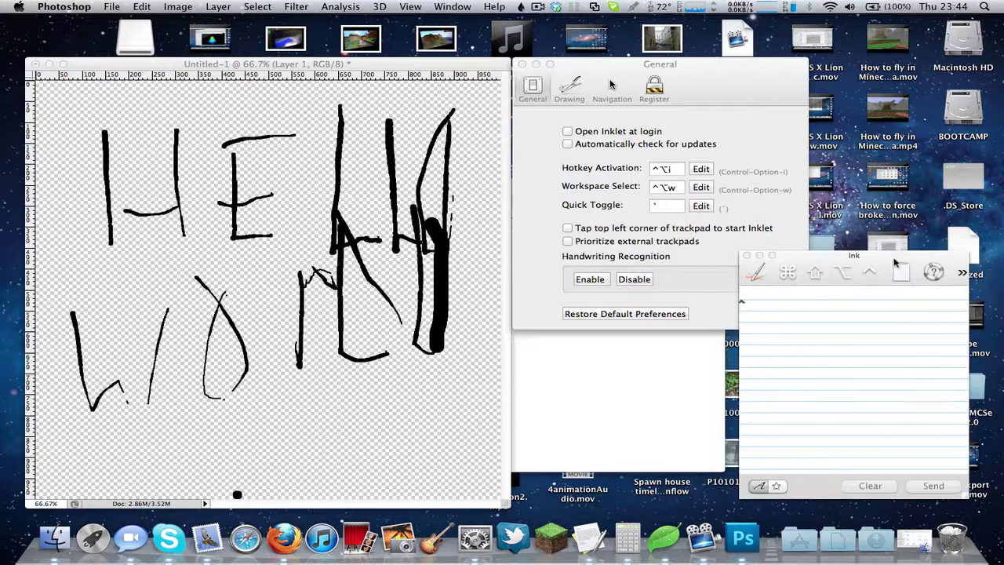
{"action": "left_click", "coordinate": [963, 274]}
{"action": "left_click", "coordinate": [963, 274]}
{"action": "left_click_drag", "start_coordinate": [807, 259], "coordinate": [793, 261]}
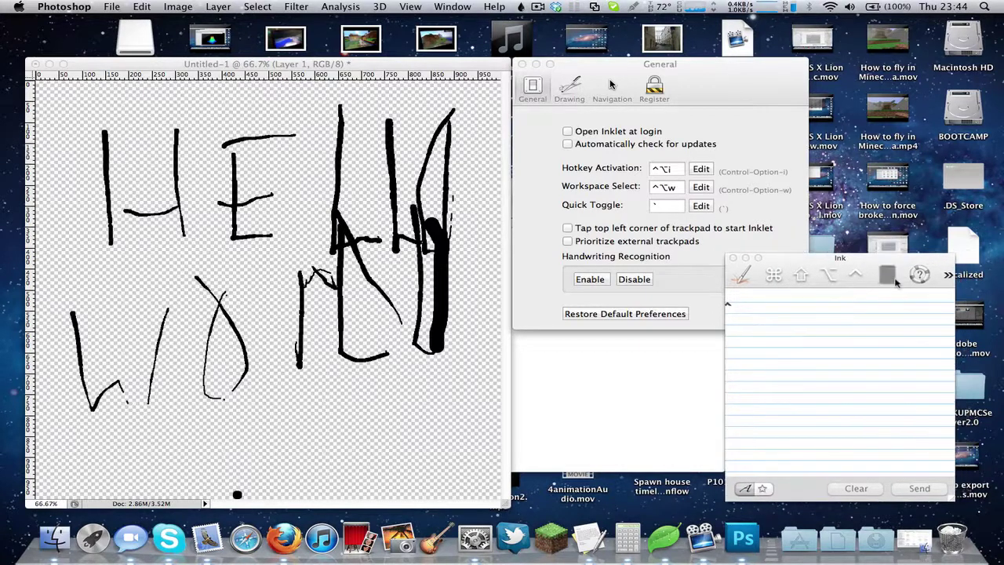
{"action": "left_click", "coordinate": [888, 274]}
{"action": "left_click", "coordinate": [888, 274]}
Step: Move the Ink pad up-left, set the trackpad workspace over it, and start Inklet
{"action": "left_click_drag", "start_coordinate": [820, 259], "coordinate": [631, 230]}
{"action": "left_click", "coordinate": [521, 6]}
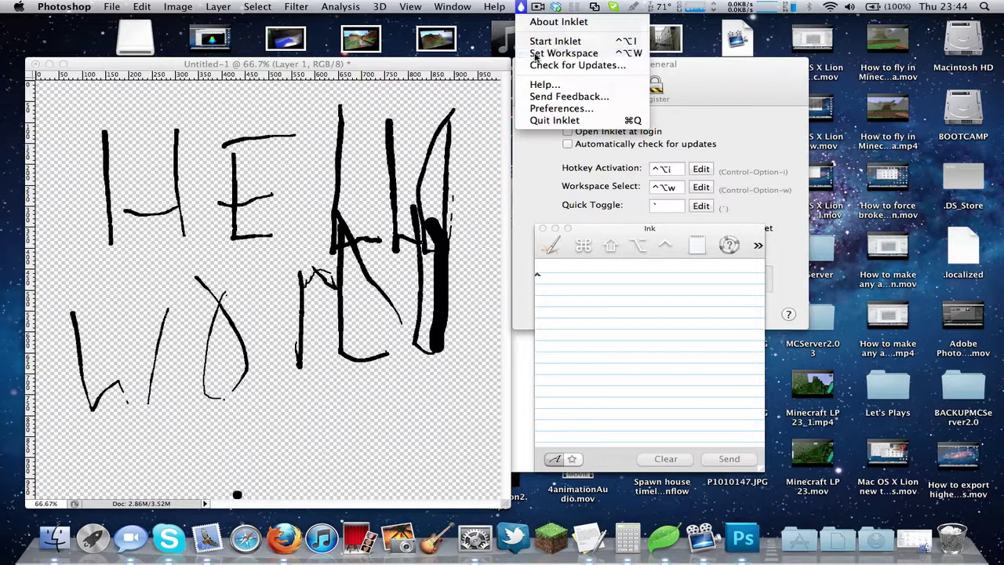
{"action": "left_click", "coordinate": [536, 53]}
{"action": "mouse_move", "coordinate": [538, 265]}
{"action": "left_mouse_down"}
{"action": "mouse_move", "coordinate": [740, 451]}
{"action": "mouse_move", "coordinate": [772, 452]}
{"action": "left_mouse_up"}
{"action": "left_click", "coordinate": [521, 7]}
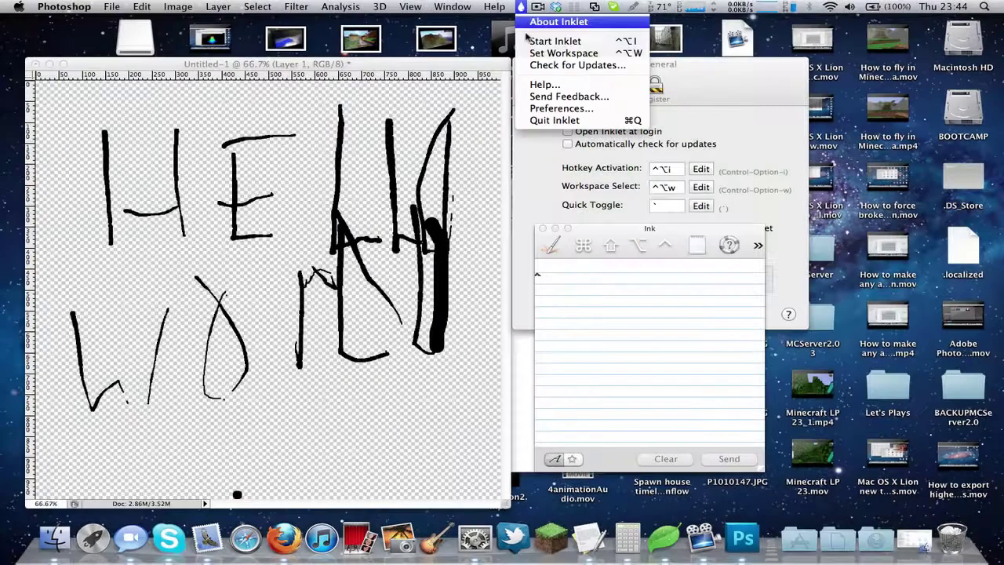
{"action": "left_click", "coordinate": [527, 45]}
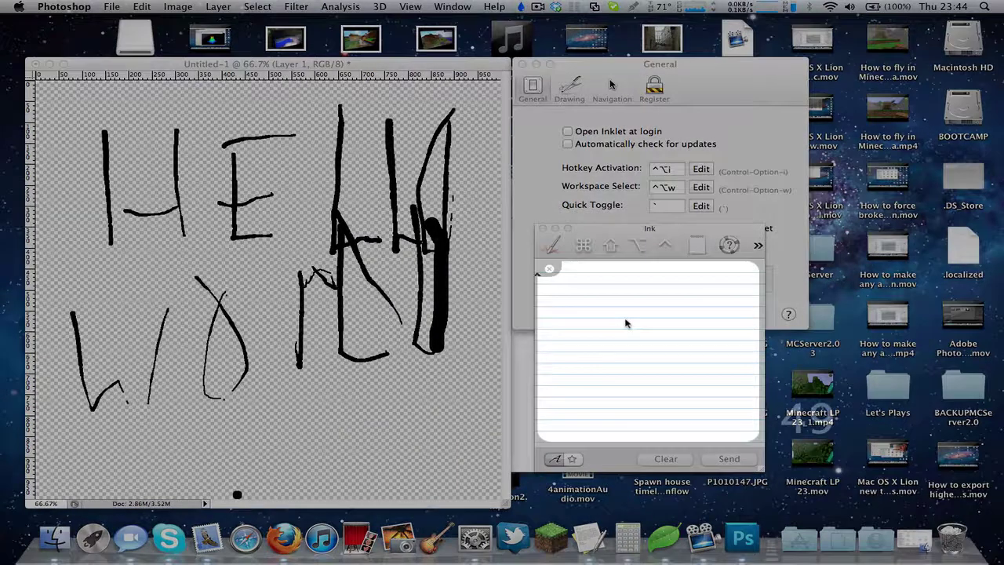
Step: Place the Ink pad right of the blank Untitled 5 document and clear its test stroke
{"action": "left_click_drag", "start_coordinate": [634, 313], "coordinate": [624, 319]}
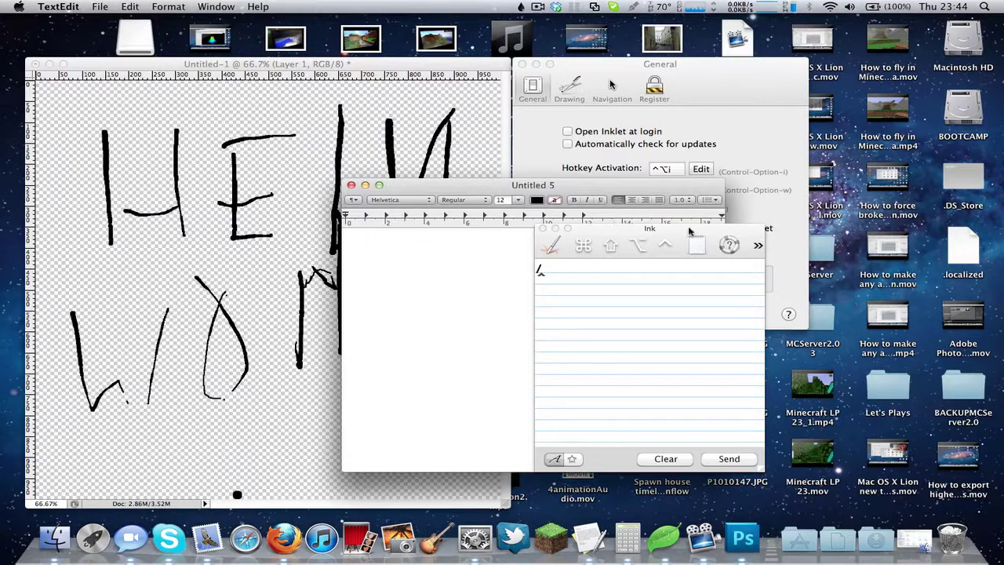
{"action": "left_click_drag", "start_coordinate": [630, 230], "coordinate": [716, 238]}
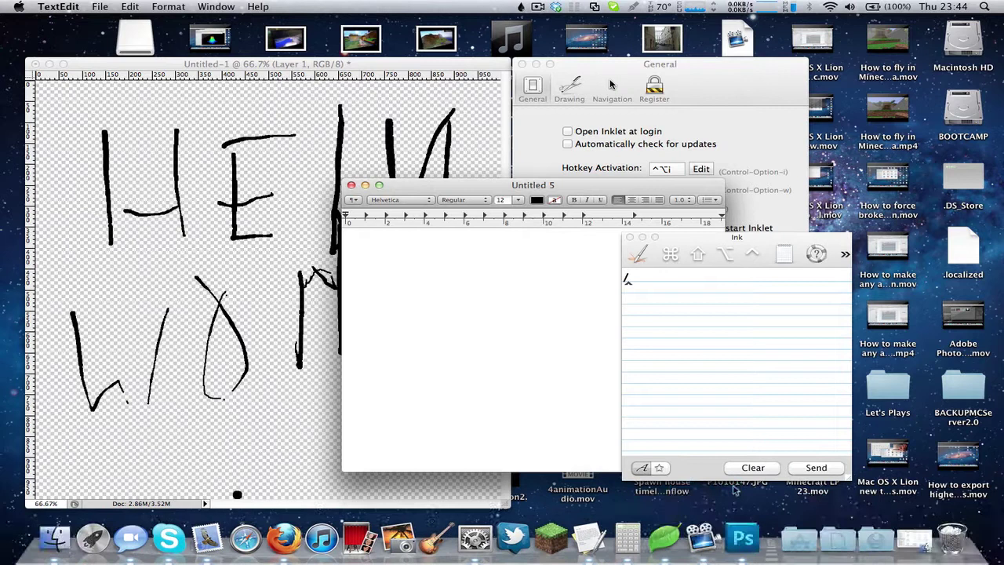
{"action": "left_click", "coordinate": [733, 469]}
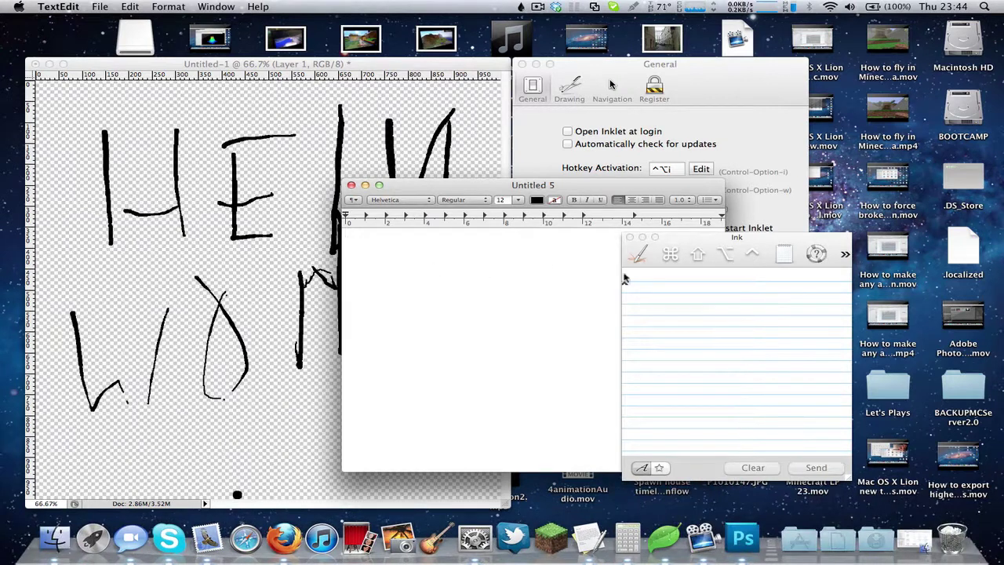
{"action": "left_click", "coordinate": [521, 6]}
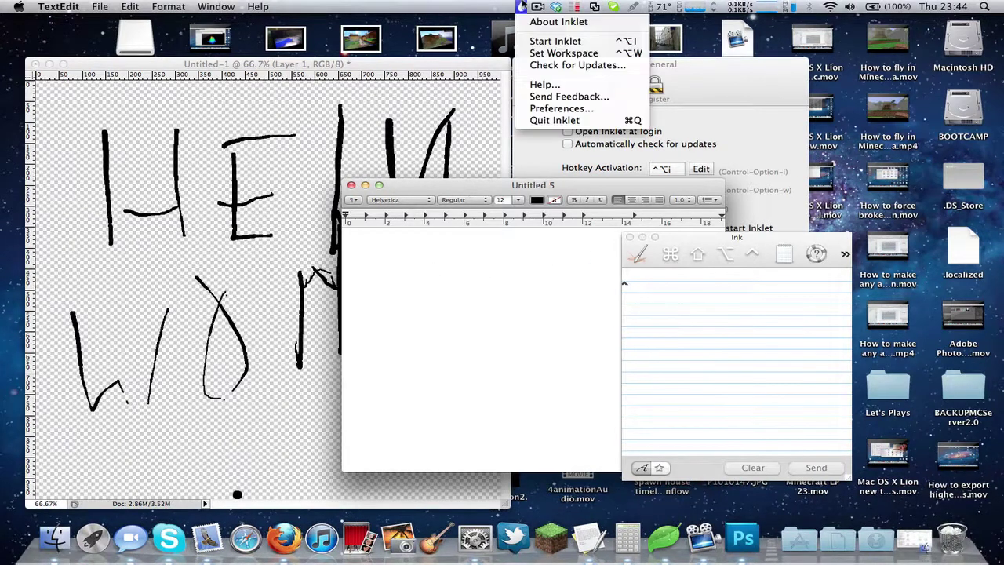
Step: Restart inking and handwrite h, e, l, l, o, recognized roughly as 'he!(00)'
{"action": "left_click", "coordinate": [537, 39]}
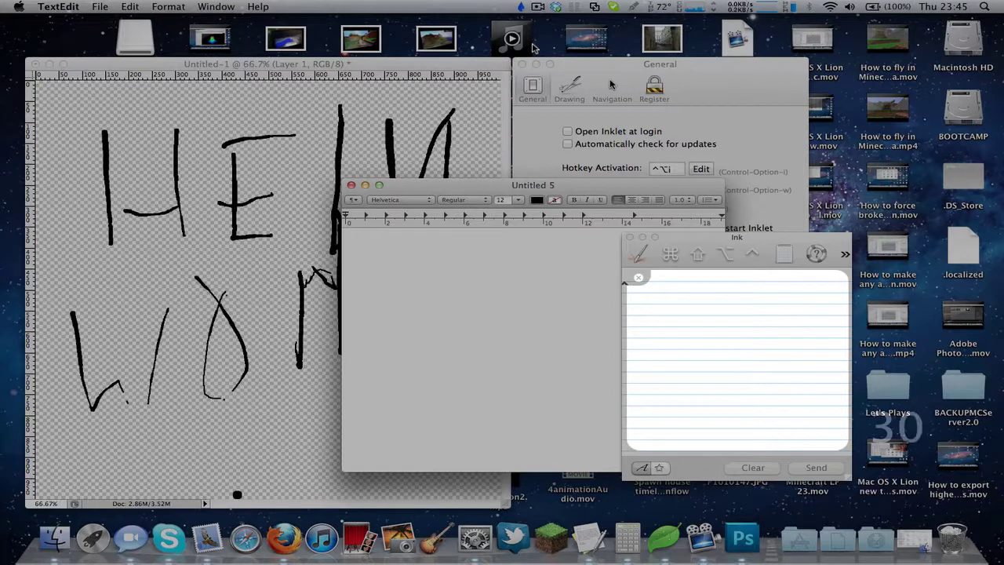
{"action": "mouse_move", "coordinate": [702, 294]}
{"action": "left_mouse_down"}
{"action": "mouse_move", "coordinate": [702, 397]}
{"action": "mouse_move", "coordinate": [711, 364]}
{"action": "mouse_move", "coordinate": [725, 369]}
{"action": "mouse_move", "coordinate": [734, 403]}
{"action": "left_mouse_up"}
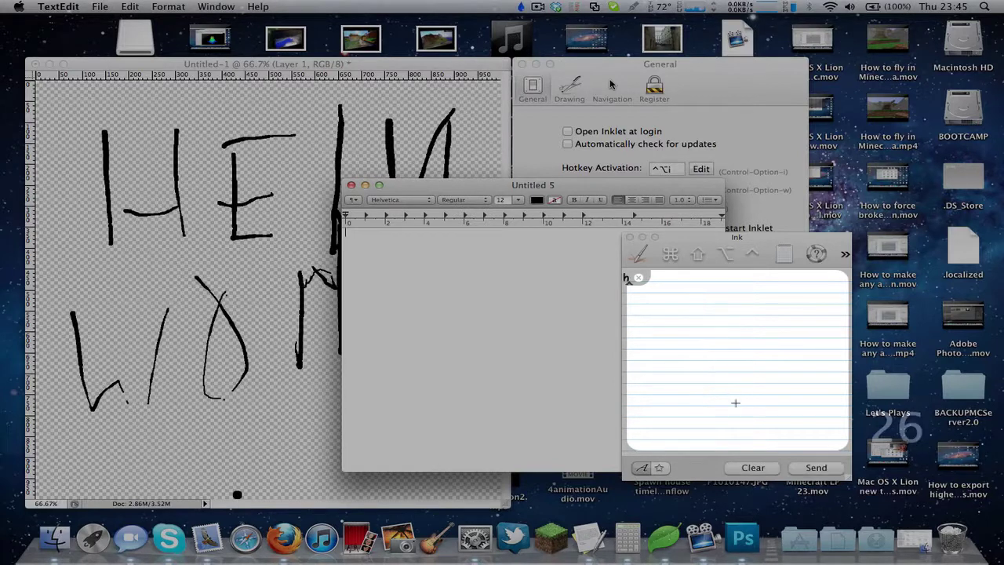
{"action": "mouse_move", "coordinate": [712, 381]}
{"action": "left_mouse_down"}
{"action": "mouse_move", "coordinate": [755, 346]}
{"action": "mouse_move", "coordinate": [720, 369]}
{"action": "mouse_move", "coordinate": [759, 388]}
{"action": "left_mouse_up"}
{"action": "mouse_move", "coordinate": [705, 312]}
{"action": "left_mouse_down"}
{"action": "mouse_move", "coordinate": [715, 400]}
{"action": "mouse_move", "coordinate": [732, 400]}
{"action": "left_mouse_up"}
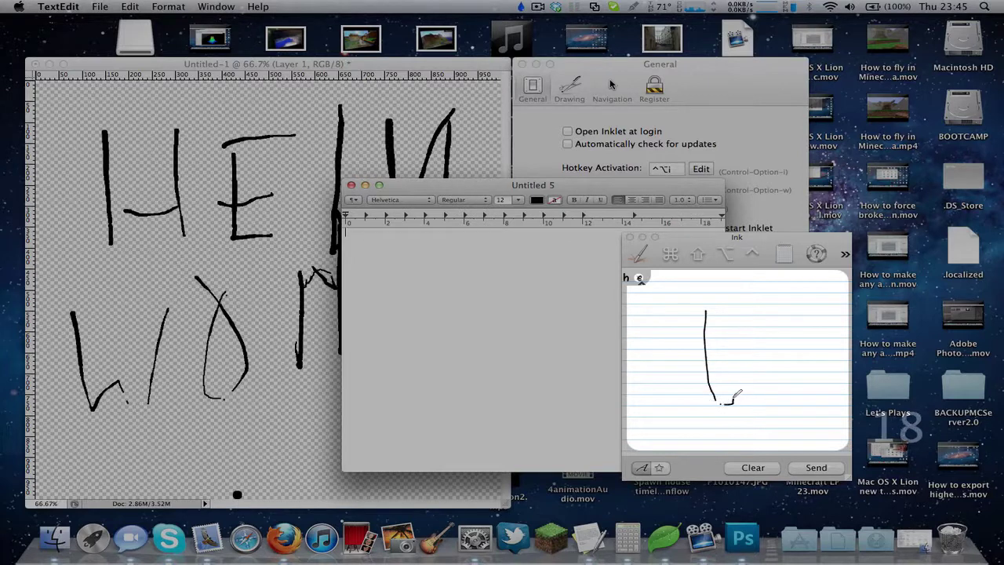
{"action": "mouse_move", "coordinate": [713, 320]}
{"action": "left_mouse_down"}
{"action": "mouse_move", "coordinate": [716, 394]}
{"action": "mouse_move", "coordinate": [730, 407]}
{"action": "mouse_move", "coordinate": [741, 397]}
{"action": "left_mouse_up"}
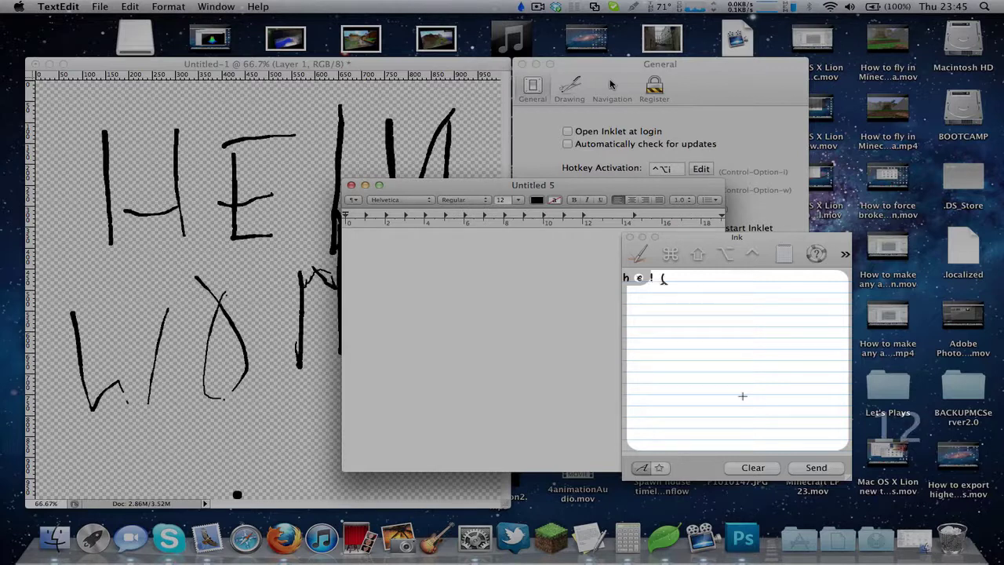
{"action": "mouse_move", "coordinate": [749, 328]}
{"action": "left_mouse_down"}
{"action": "mouse_move", "coordinate": [718, 339]}
{"action": "mouse_move", "coordinate": [707, 374]}
{"action": "mouse_move", "coordinate": [724, 399]}
{"action": "mouse_move", "coordinate": [752, 399]}
{"action": "mouse_move", "coordinate": [748, 330]}
{"action": "mouse_move", "coordinate": [714, 342]}
{"action": "mouse_move", "coordinate": [702, 380]}
{"action": "mouse_move", "coordinate": [720, 417]}
{"action": "mouse_move", "coordinate": [754, 407]}
{"action": "mouse_move", "coordinate": [773, 375]}
{"action": "mouse_move", "coordinate": [741, 320]}
{"action": "left_mouse_up"}
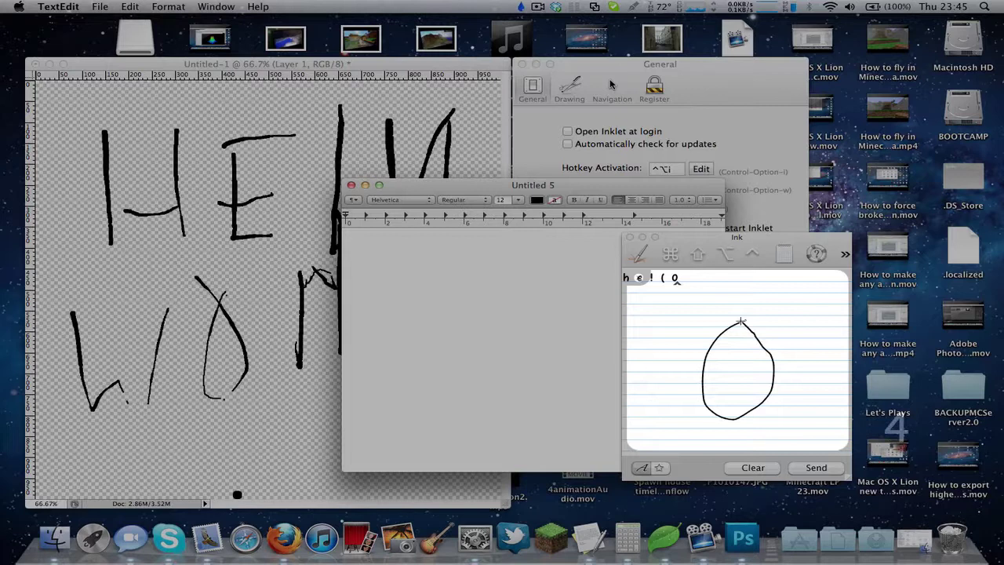
{"action": "left_click_drag", "start_coordinate": [741, 328], "coordinate": [746, 336]}
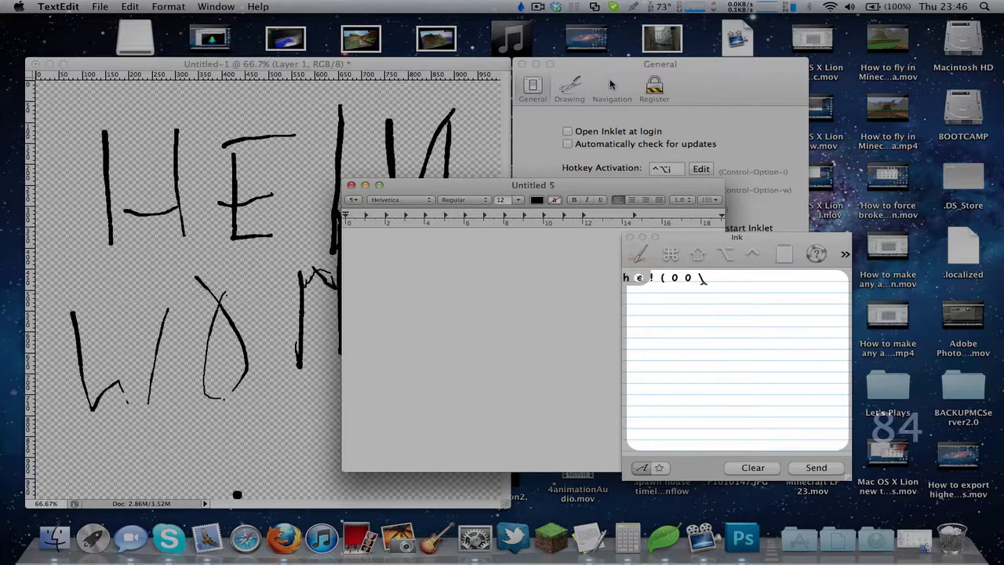
Step: Handwrite W, O, R, L, D after hello, extending the line to 'he!(00\rWORLUO'
{"action": "mouse_move", "coordinate": [691, 339]}
{"action": "left_mouse_down"}
{"action": "mouse_move", "coordinate": [693, 374]}
{"action": "mouse_move", "coordinate": [712, 333]}
{"action": "mouse_move", "coordinate": [719, 363]}
{"action": "mouse_move", "coordinate": [745, 327]}
{"action": "mouse_move", "coordinate": [696, 344]}
{"action": "mouse_move", "coordinate": [702, 386]}
{"action": "mouse_move", "coordinate": [736, 376]}
{"action": "mouse_move", "coordinate": [719, 330]}
{"action": "left_mouse_up"}
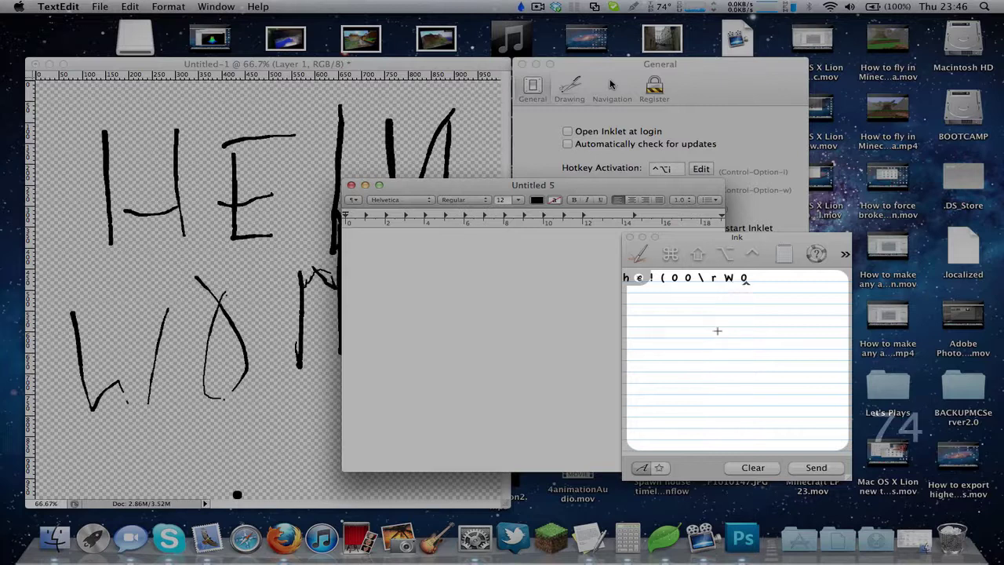
{"action": "mouse_move", "coordinate": [695, 332]}
{"action": "left_mouse_down"}
{"action": "mouse_move", "coordinate": [694, 398]}
{"action": "mouse_move", "coordinate": [698, 327]}
{"action": "mouse_move", "coordinate": [720, 336]}
{"action": "mouse_move", "coordinate": [723, 359]}
{"action": "mouse_move", "coordinate": [705, 363]}
{"action": "mouse_move", "coordinate": [749, 401]}
{"action": "left_mouse_up"}
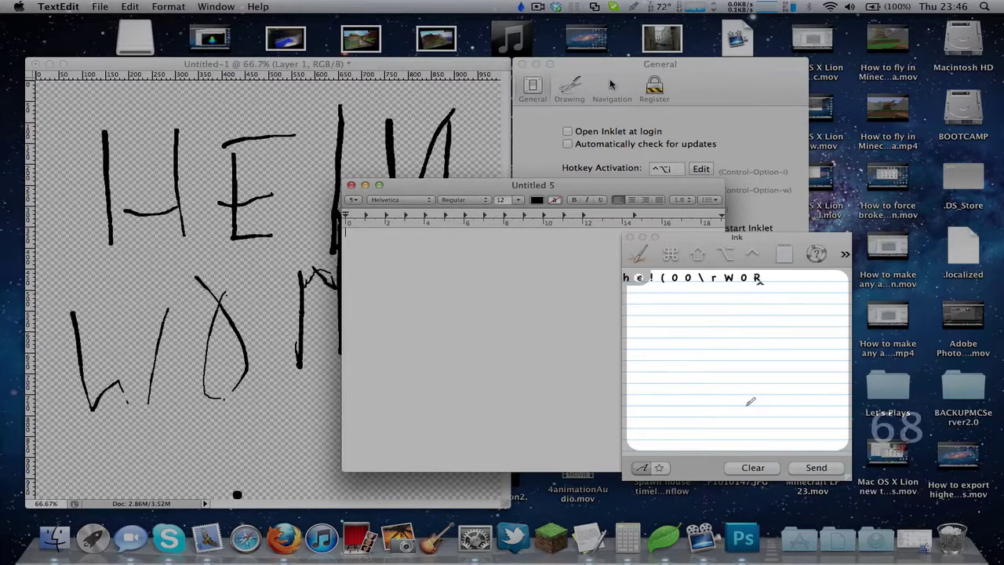
{"action": "mouse_move", "coordinate": [694, 332]}
{"action": "left_mouse_down"}
{"action": "mouse_move", "coordinate": [702, 418]}
{"action": "mouse_move", "coordinate": [751, 410]}
{"action": "left_mouse_up"}
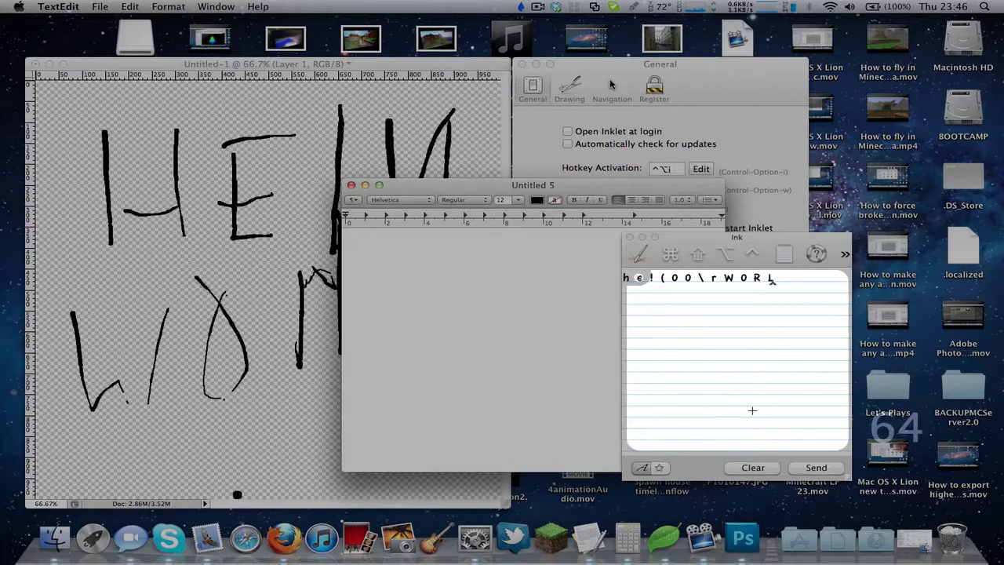
{"action": "mouse_move", "coordinate": [695, 354]}
{"action": "left_mouse_down"}
{"action": "mouse_move", "coordinate": [703, 424]}
{"action": "mouse_move", "coordinate": [734, 428]}
{"action": "mouse_move", "coordinate": [742, 387]}
{"action": "mouse_move", "coordinate": [710, 348]}
{"action": "left_mouse_up"}
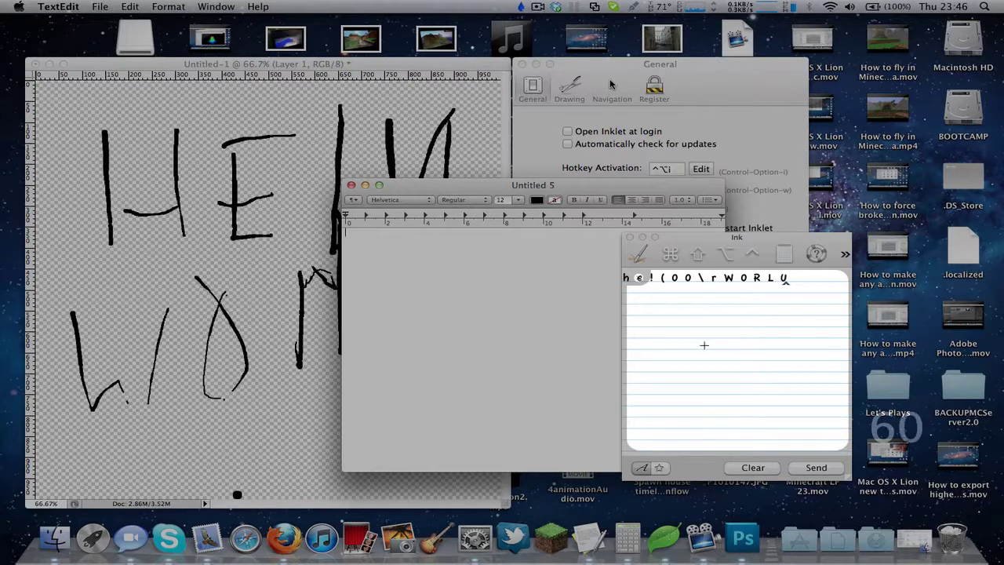
{"action": "mouse_move", "coordinate": [682, 347]}
{"action": "left_mouse_down"}
{"action": "mouse_move", "coordinate": [693, 411]}
{"action": "mouse_move", "coordinate": [708, 432]}
{"action": "mouse_move", "coordinate": [735, 417]}
{"action": "mouse_move", "coordinate": [719, 377]}
{"action": "mouse_move", "coordinate": [680, 346]}
{"action": "left_mouse_up"}
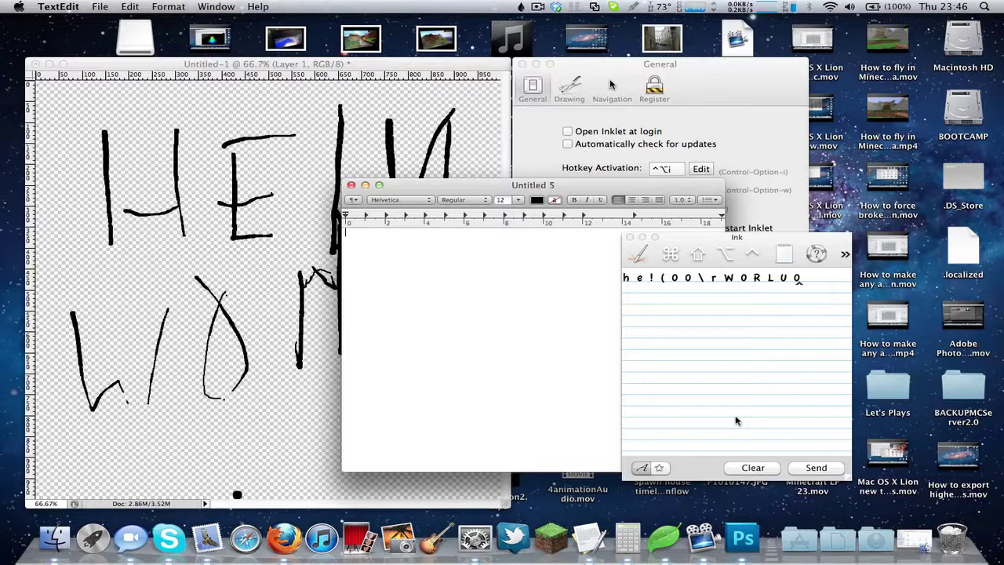
Step: Send the recognized line to Untitled 5 and delete the misrecognized text after 'he'
{"action": "left_click", "coordinate": [809, 469]}
{"action": "left_click_drag", "start_coordinate": [450, 183], "coordinate": [449, 161]}
{"action": "left_click_drag", "start_coordinate": [453, 226], "coordinate": [358, 208]}
{"action": "key", "text": "BackSpace"}
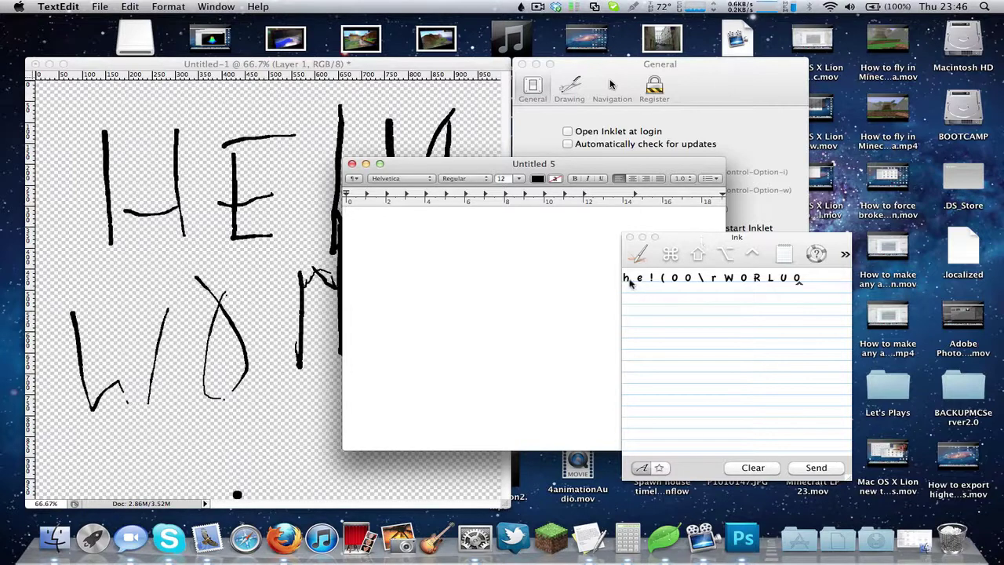
Step: Select the U in the recognized Ink line
{"action": "left_click_drag", "start_coordinate": [629, 282], "coordinate": [816, 280]}
{"action": "left_click", "coordinate": [788, 280]}
{"action": "left_click", "coordinate": [863, 279]}
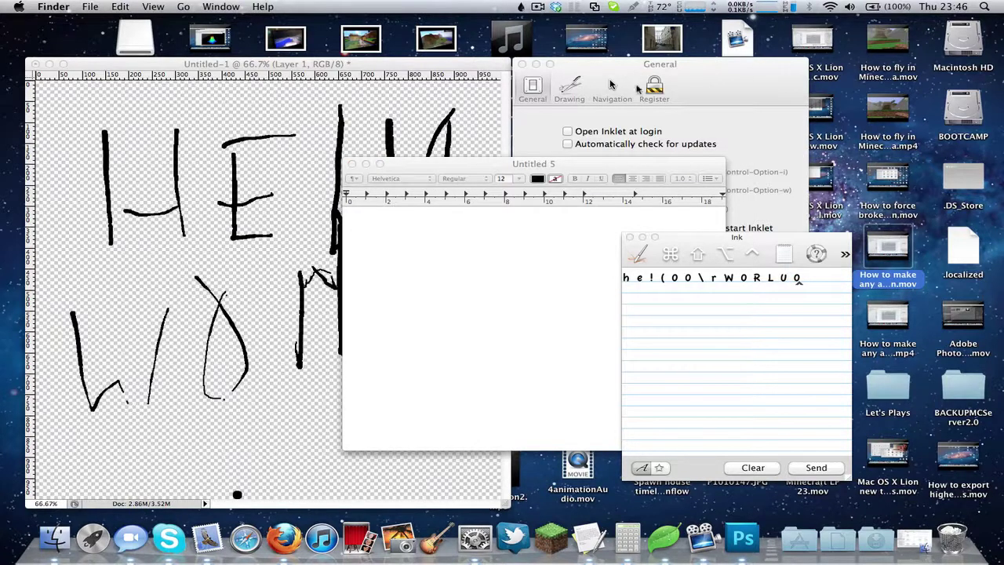
Step: Bring the General preferences forward and look through the Inklet menu-bar options
{"action": "left_click", "coordinate": [689, 96]}
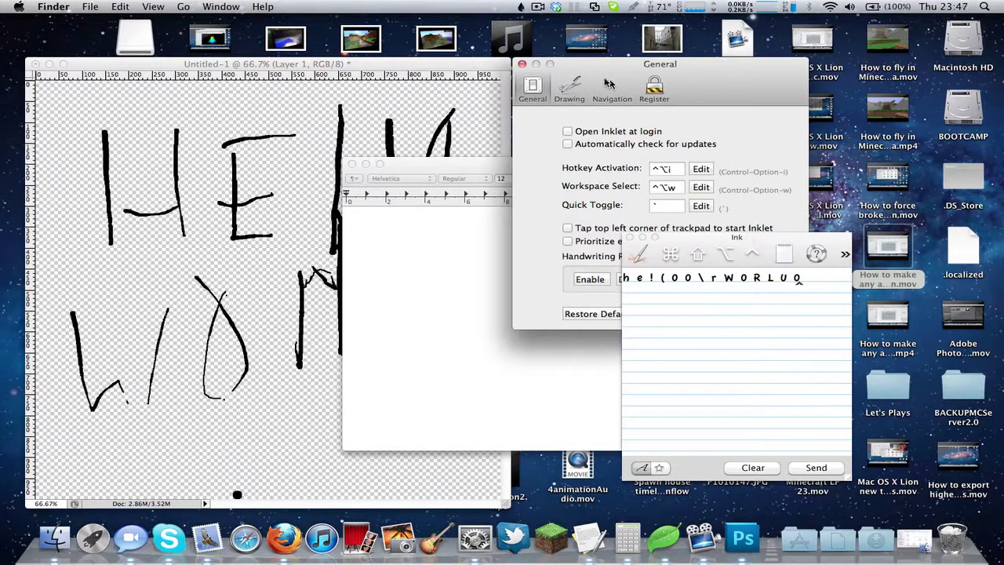
{"action": "left_click", "coordinate": [522, 8]}
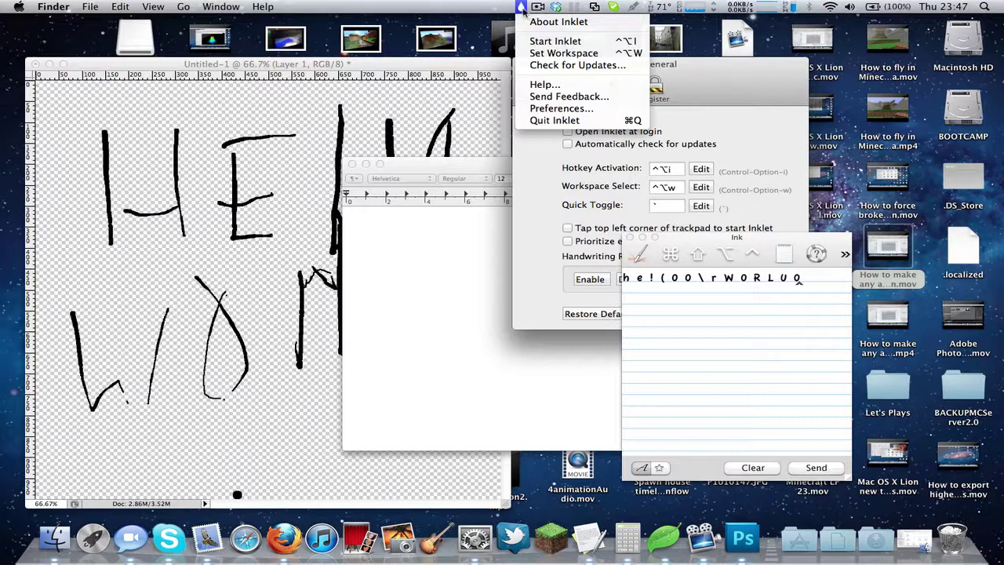
{"action": "left_click", "coordinate": [522, 8]}
{"action": "left_click", "coordinate": [521, 8]}
{"action": "left_click", "coordinate": [575, 228]}
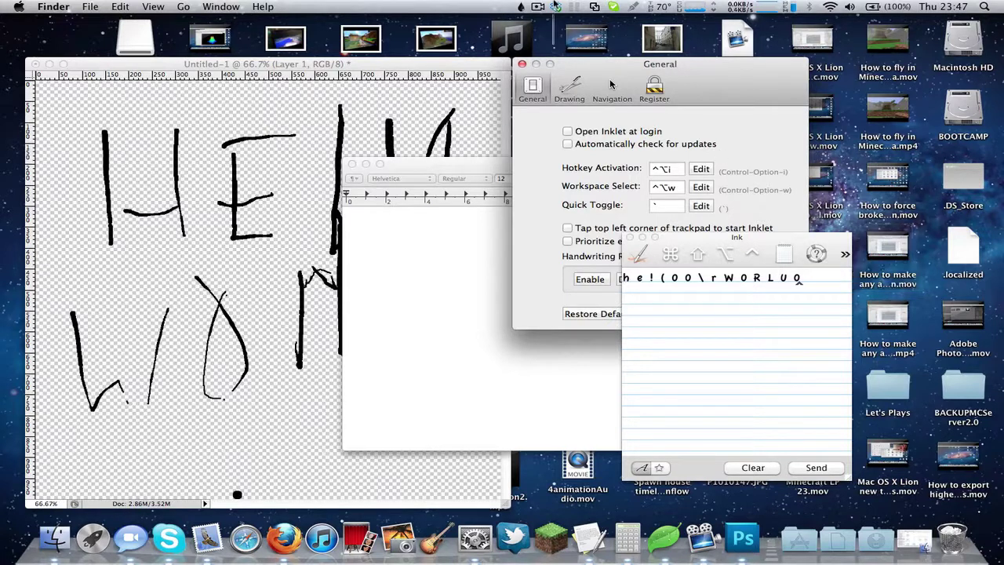
Step: Click onto the desktop, then bring the Untitled 5 document to the front
{"action": "left_click", "coordinate": [552, 48]}
{"action": "left_click_drag", "start_coordinate": [550, 49], "coordinate": [468, 5]}
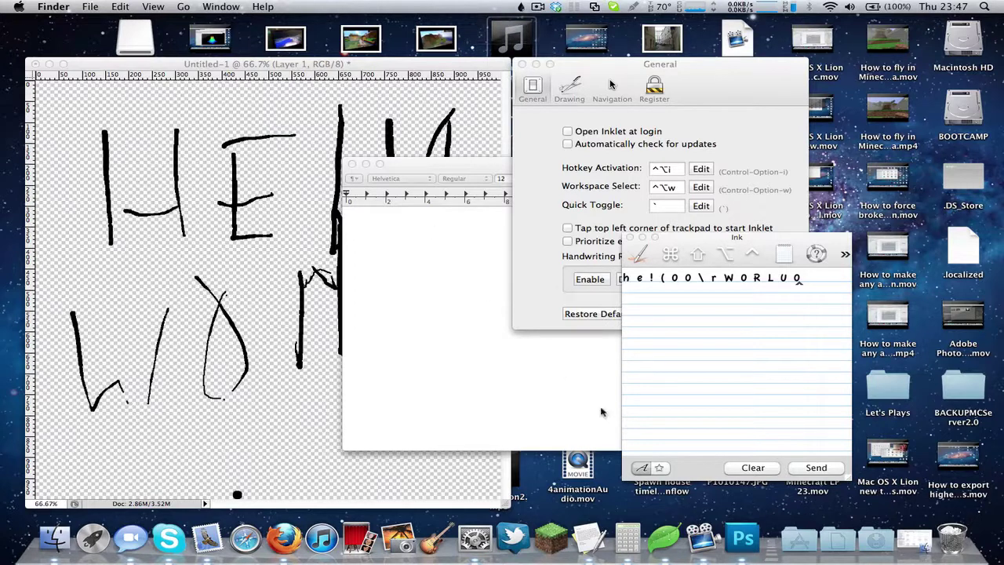
{"action": "left_click", "coordinate": [405, 298]}
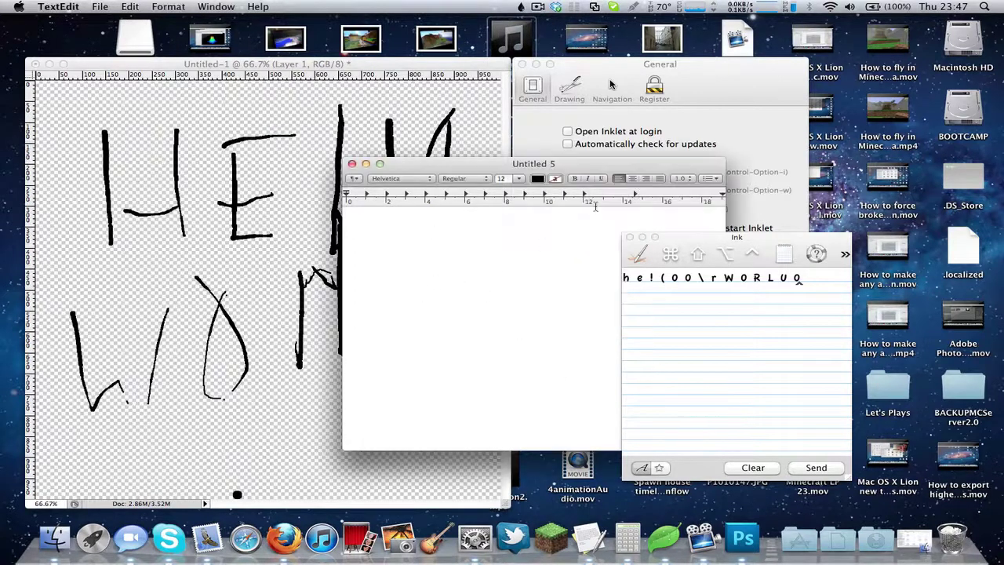